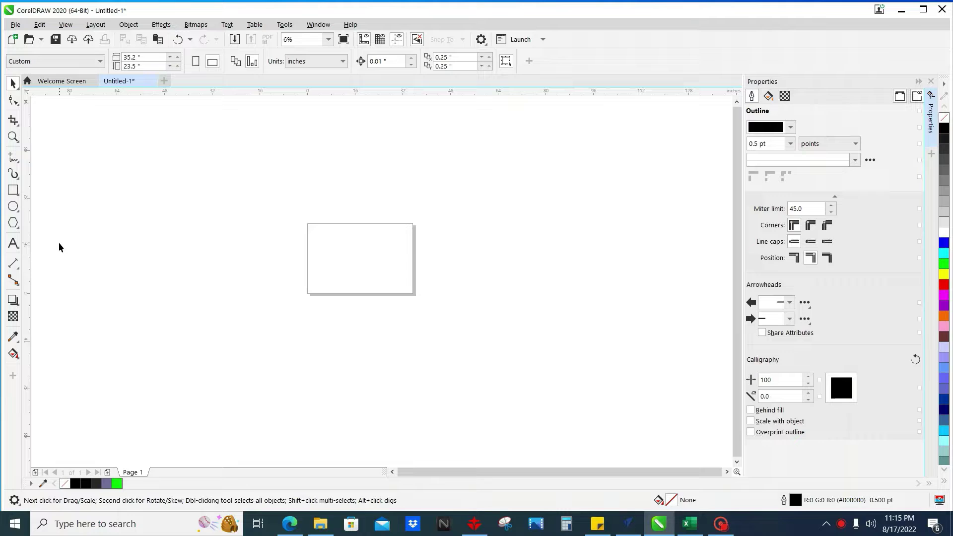
# Step: Pan the page to the left and draw a large circle to the right of it
pyautogui.click(13, 206)
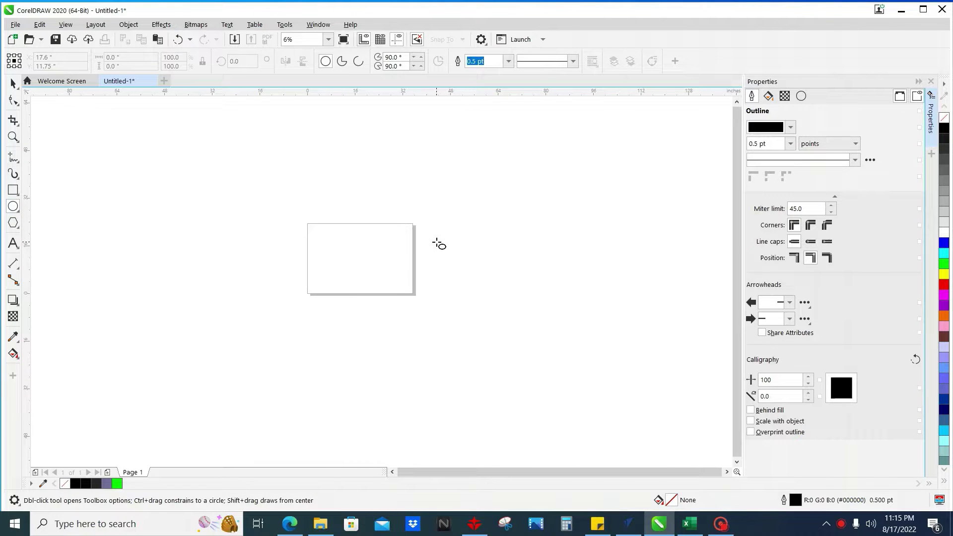
pyautogui.click(13, 83)
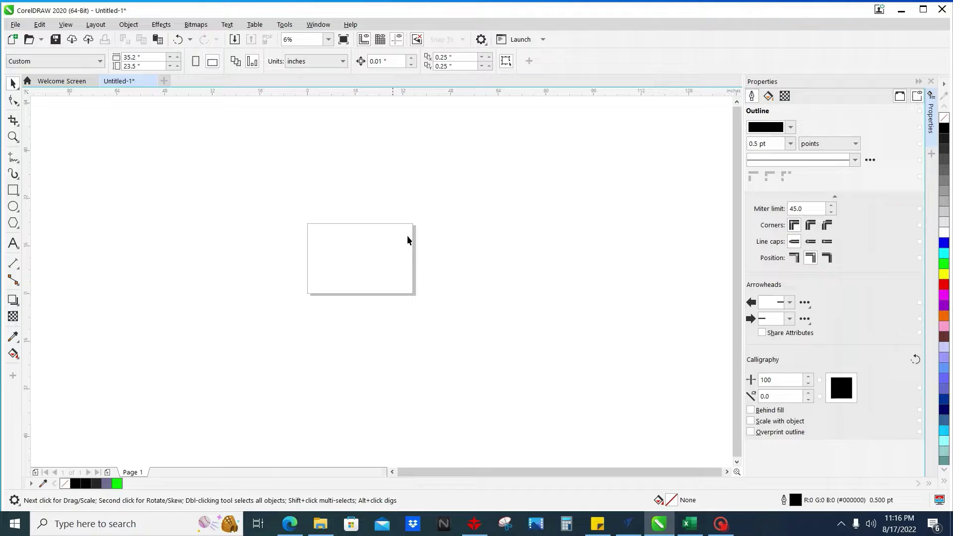
pyautogui.press('h')
pyautogui.moveTo(408, 238); pyautogui.dragTo(161, 239)
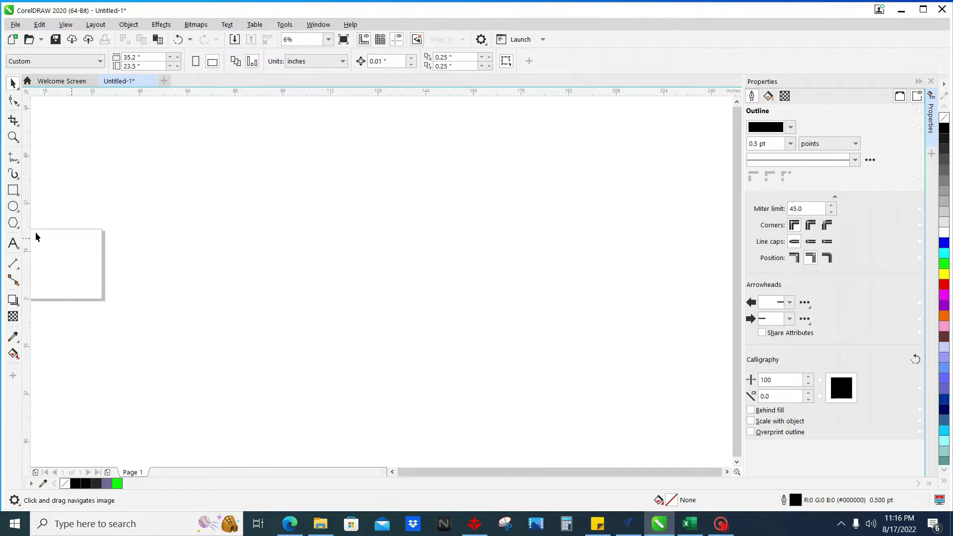
pyautogui.click(13, 206)
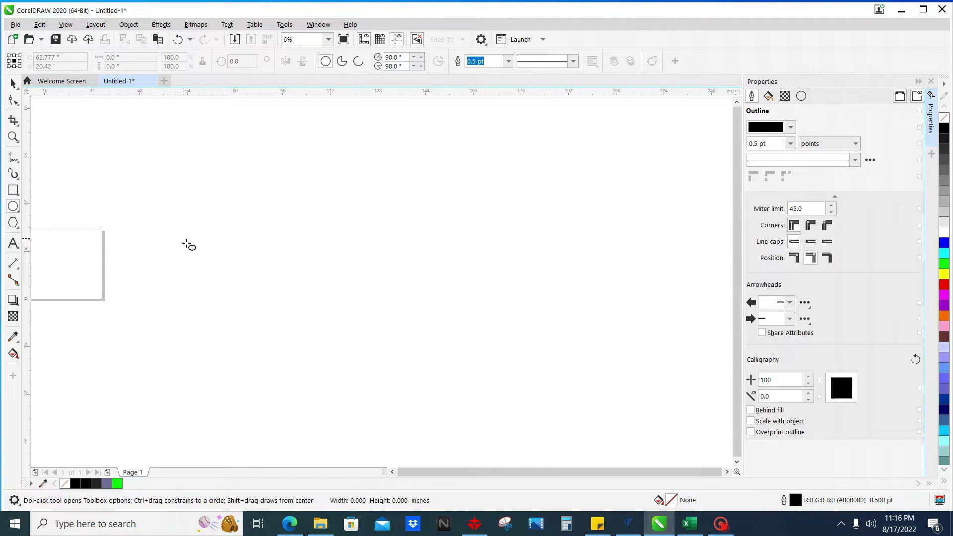
pyautogui.moveTo(186, 243); pyautogui.dragTo(279, 336)
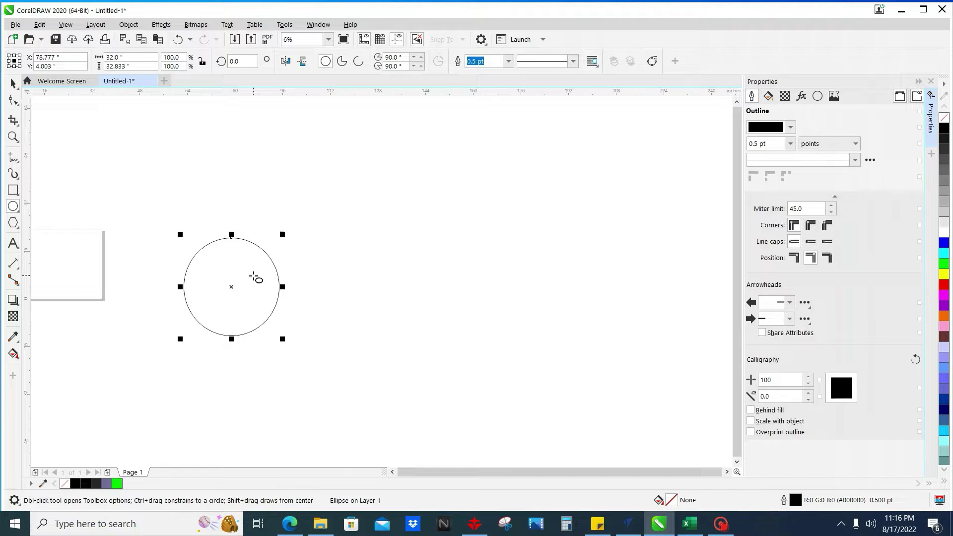
# Step: Resize the circle to 16 × 16 inches and move it up and to the right
pyautogui.click(13, 83)
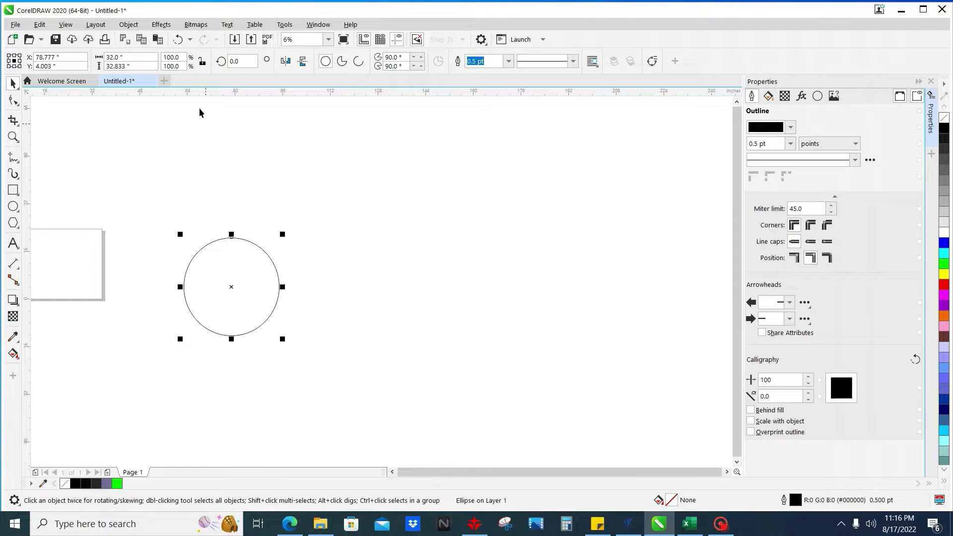
pyautogui.click(119, 66)
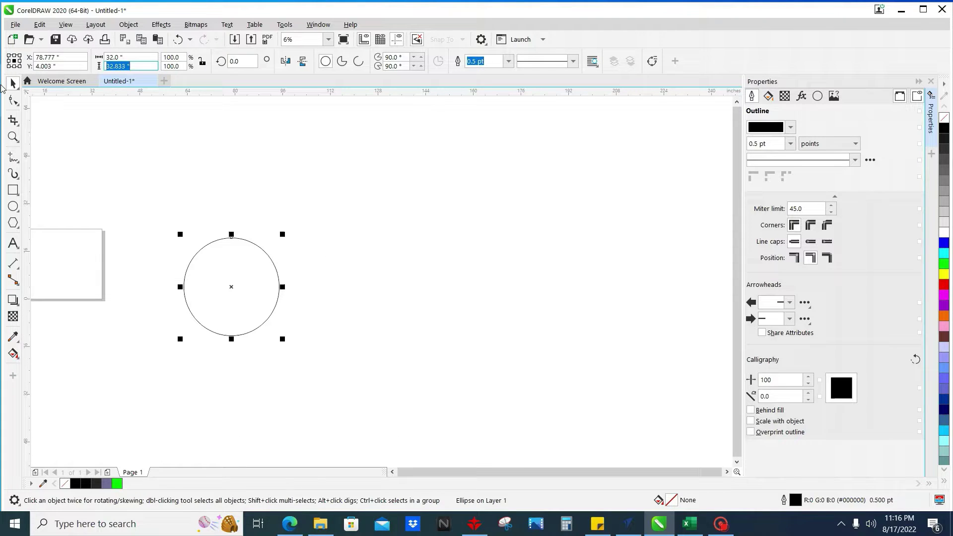
pyautogui.write('16')
pyautogui.hotkey('shift', 'Tab')
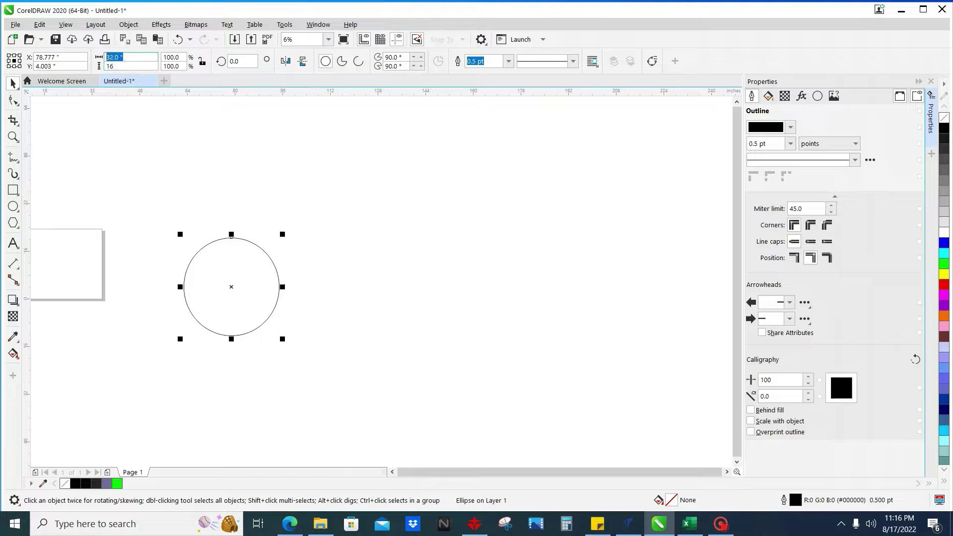
pyautogui.write('16')
pyautogui.press('Return')
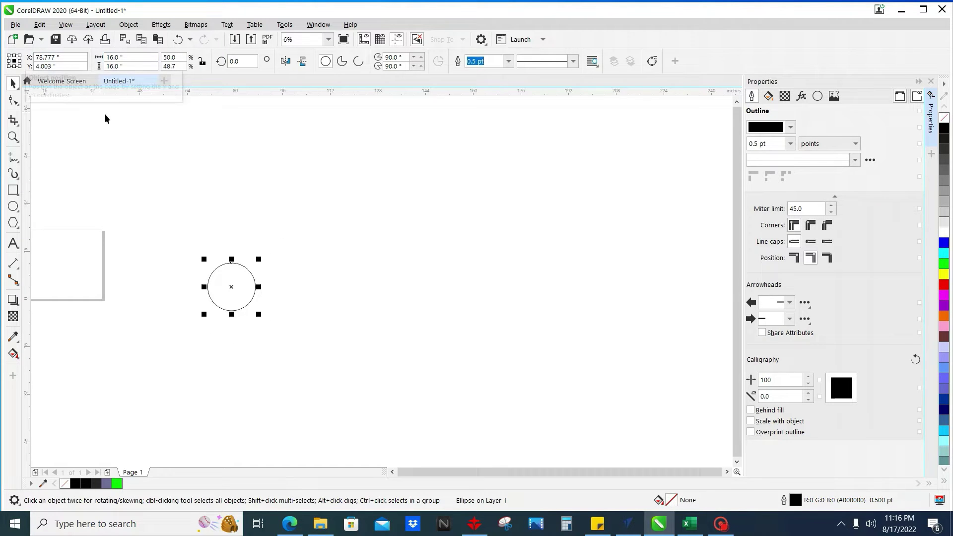
pyautogui.moveTo(228, 282); pyautogui.dragTo(247, 260)
pyautogui.scroll(2, 247, 258)
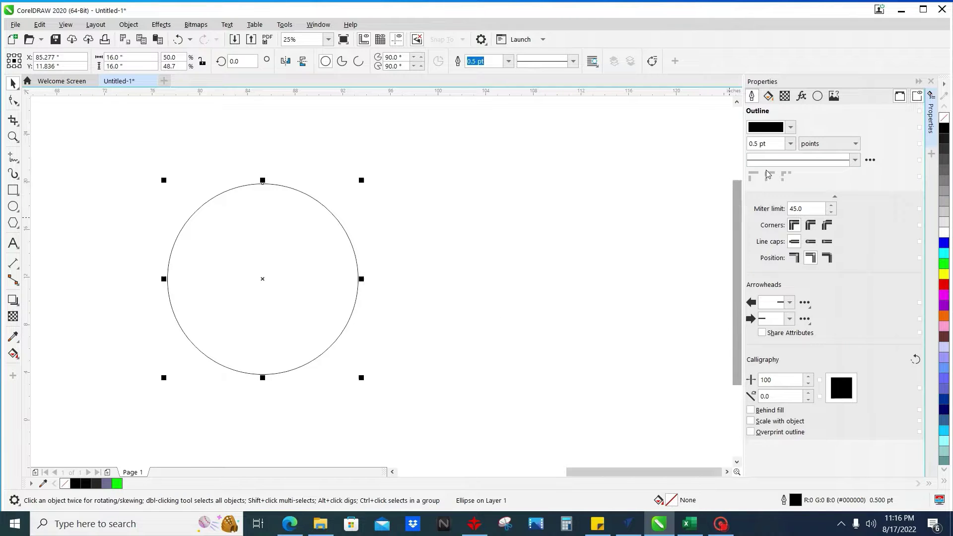
pyautogui.click(762, 143)
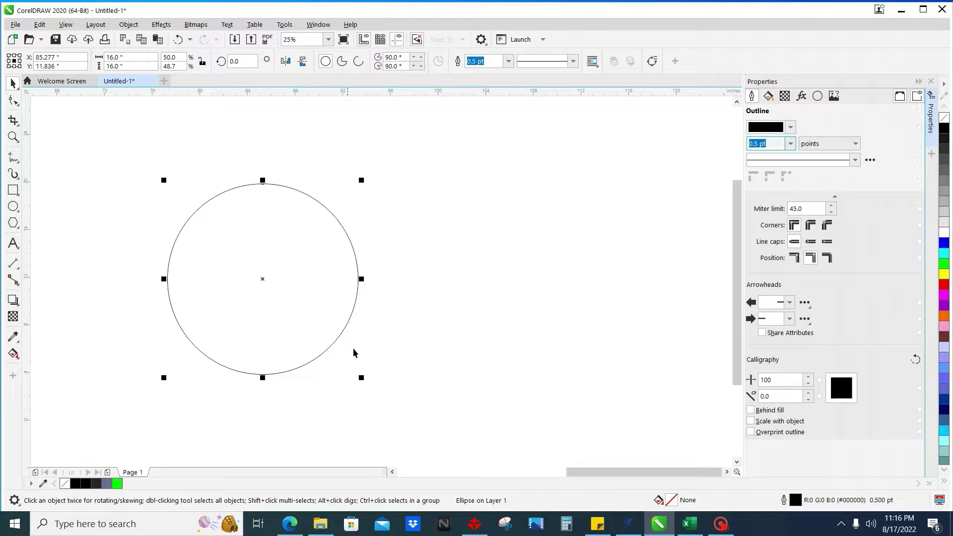
pyautogui.click(534, 349)
pyautogui.click(346, 270)
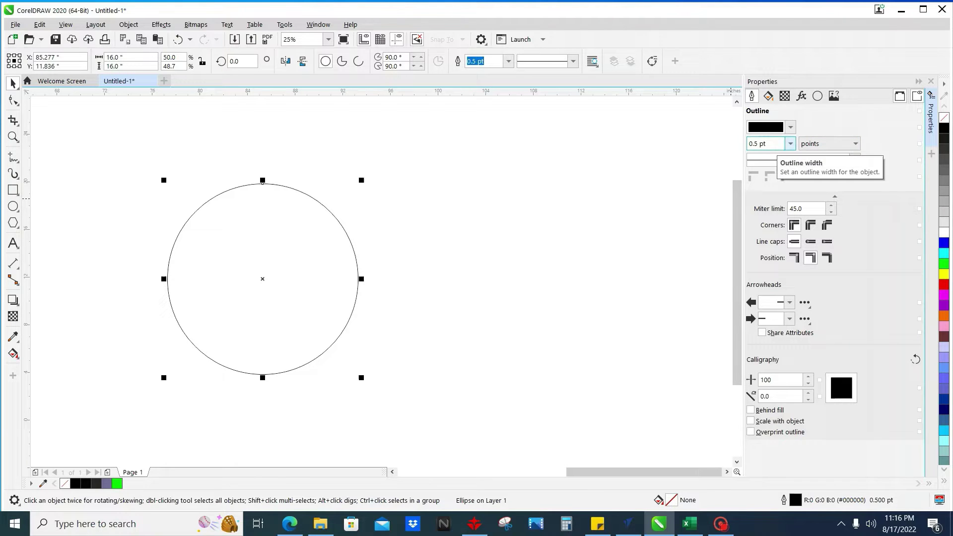
pyautogui.click(930, 81)
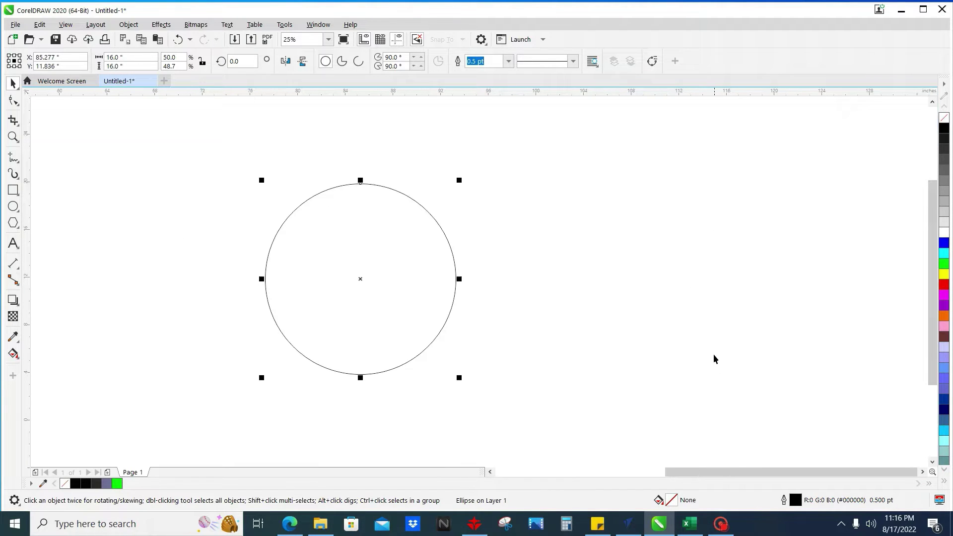
pyautogui.rightClick(538, 213)
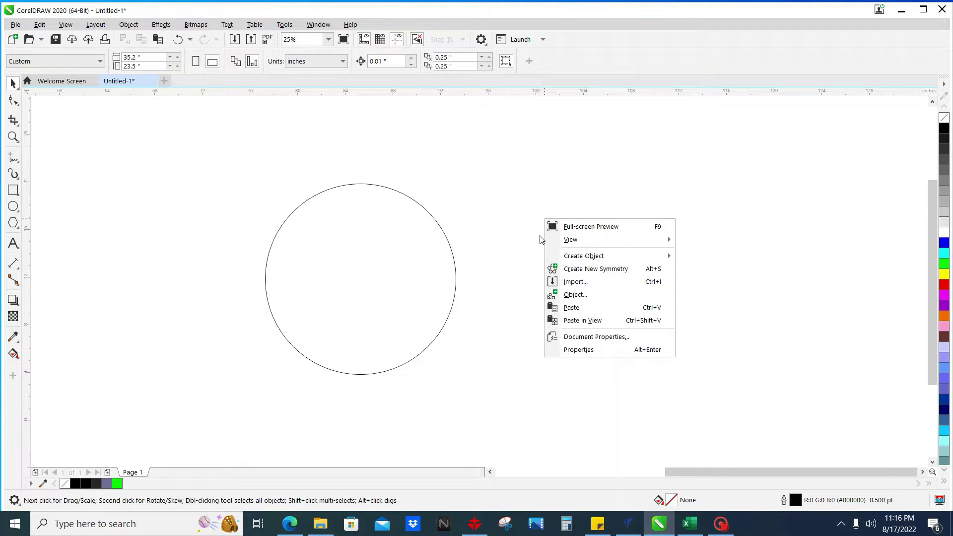
pyautogui.click(586, 350)
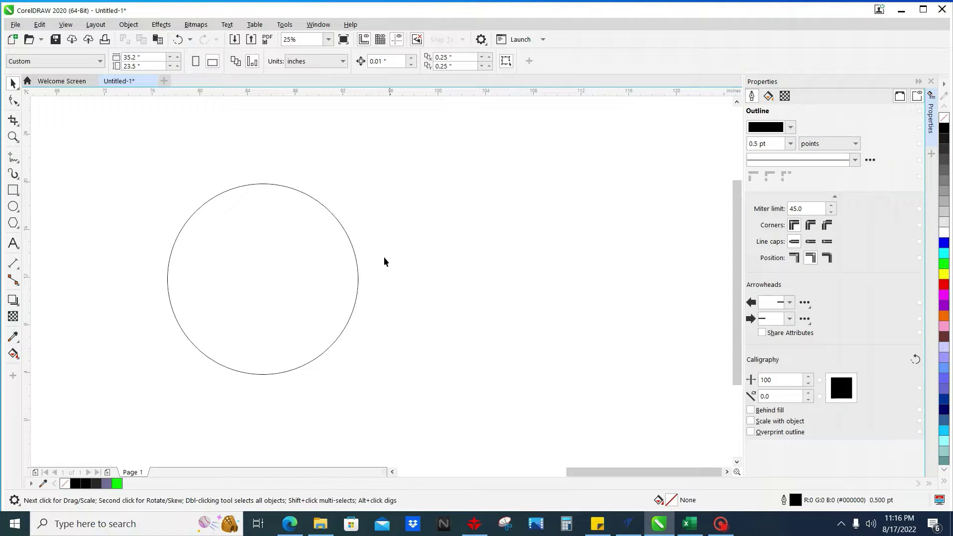
pyautogui.click(355, 261)
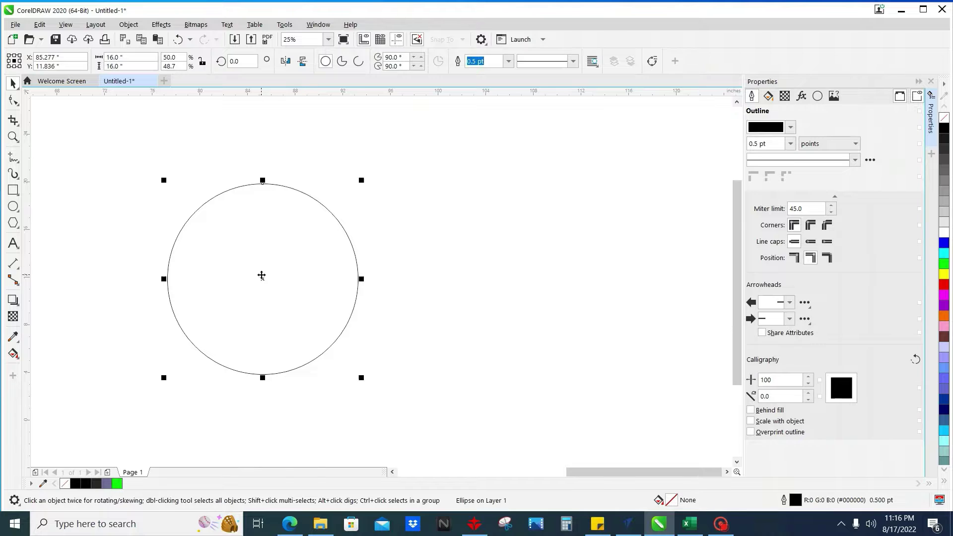
# Step: Move the circle right and give it a 50 pt outline, keeping the width in points
pyautogui.moveTo(261, 275); pyautogui.dragTo(366, 265)
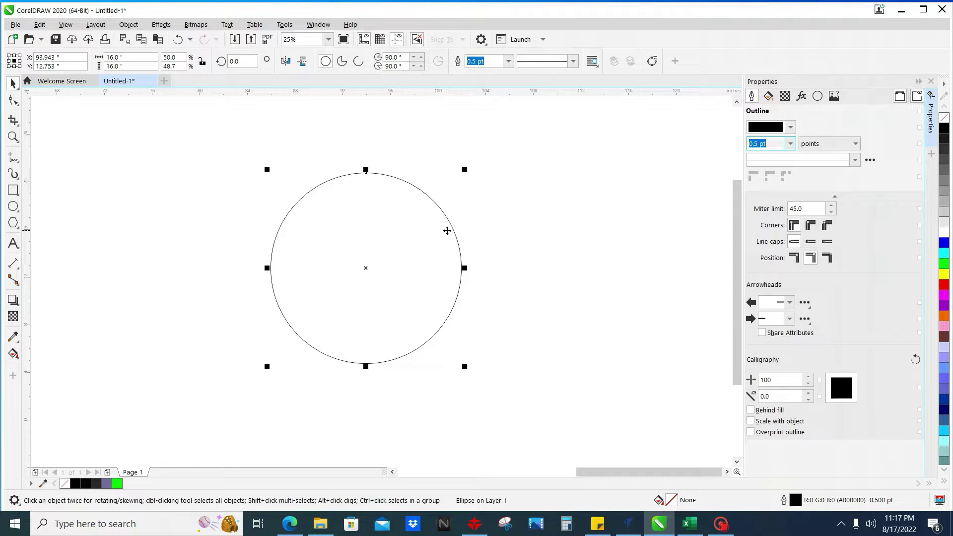
pyautogui.write('50')
pyautogui.press('Return')
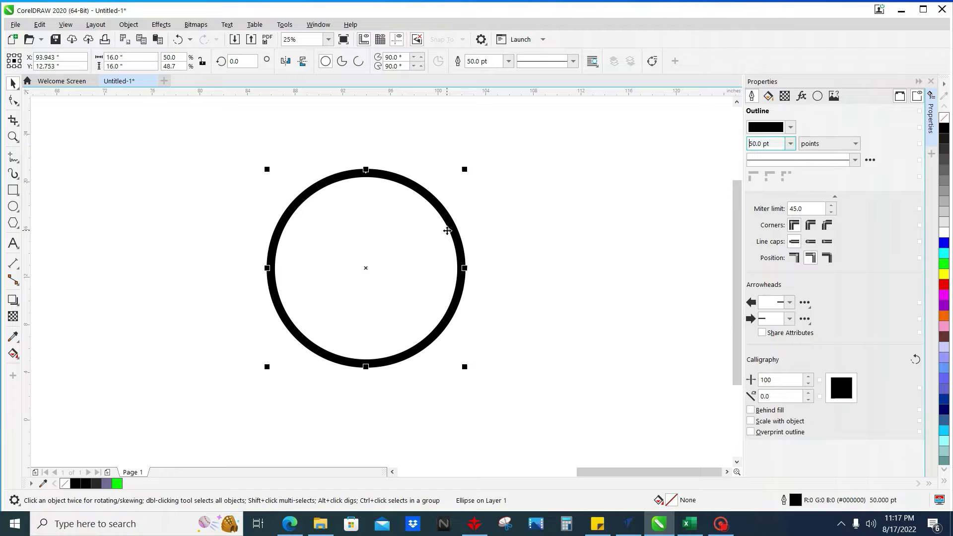
pyautogui.click(828, 144)
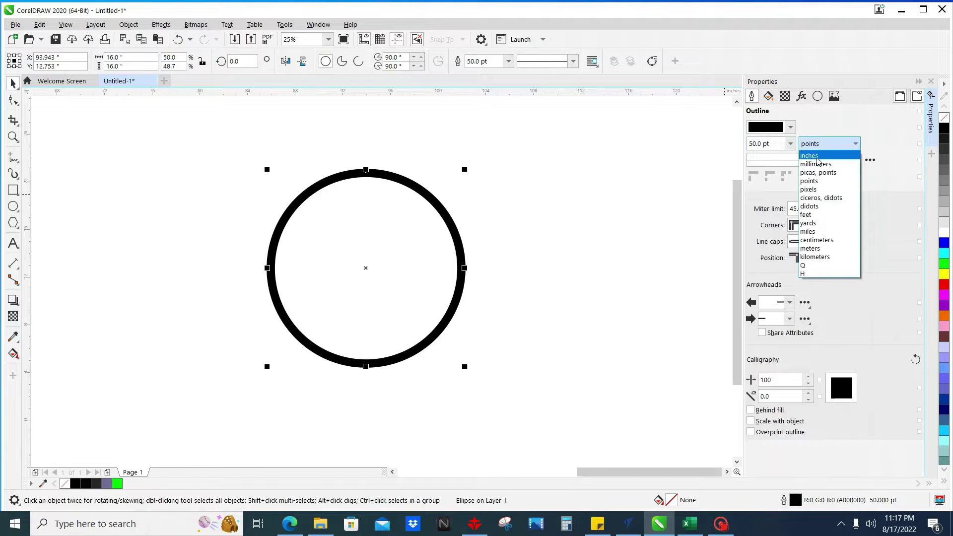
pyautogui.click(810, 162)
pyautogui.click(818, 147)
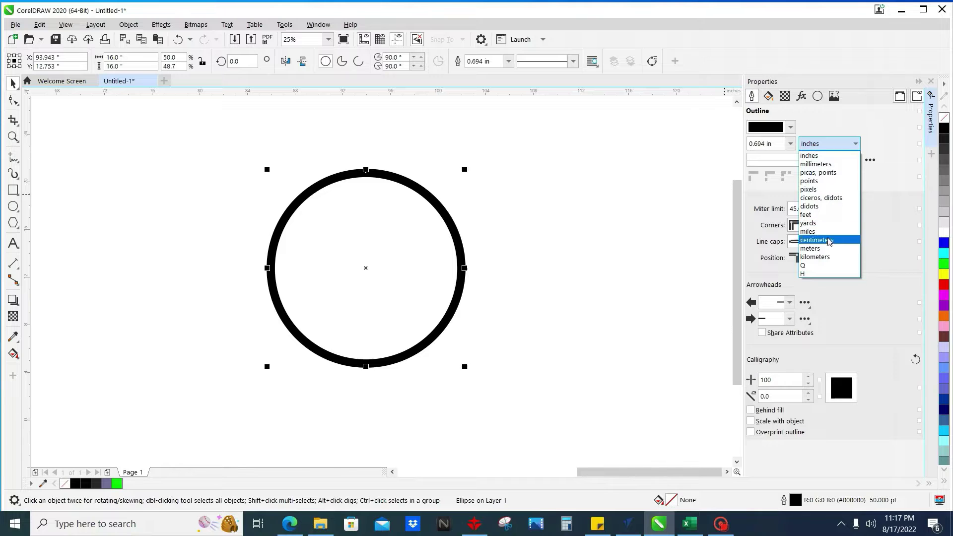
pyautogui.click(809, 180)
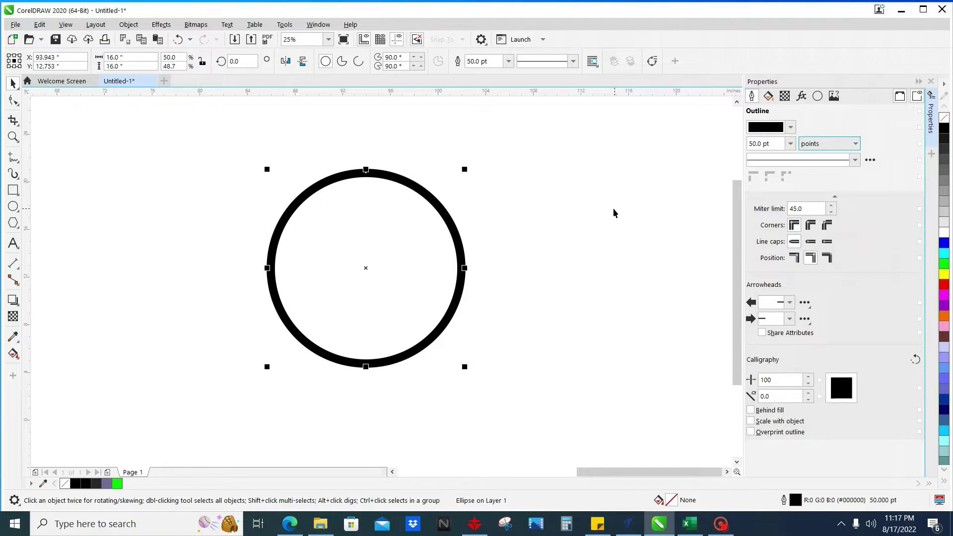
pyautogui.click(584, 218)
# Step: Move the circle down-left and type 'Welcome' in a paragraph text frame left of it
pyautogui.moveTo(455, 246); pyautogui.dragTo(415, 262)
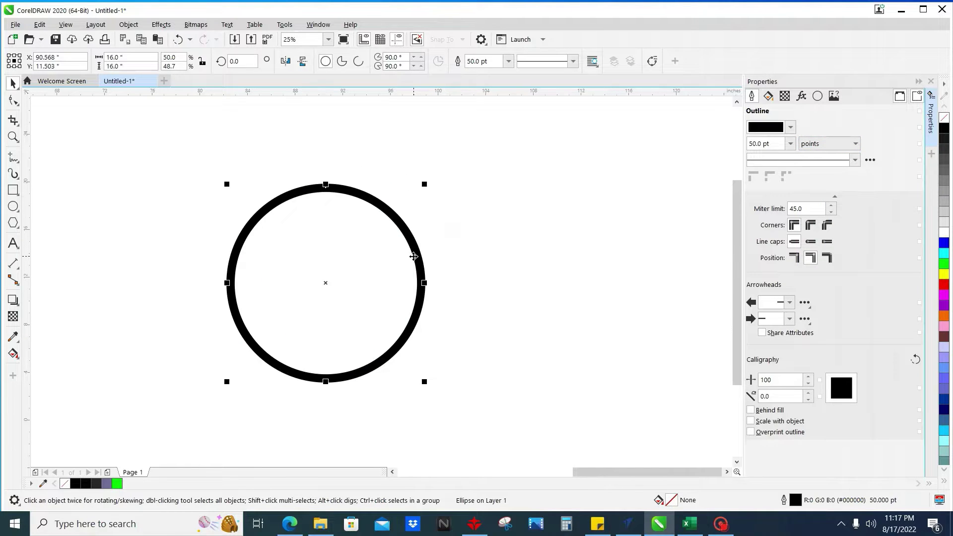
pyautogui.click(13, 243)
pyautogui.moveTo(115, 205); pyautogui.dragTo(185, 264)
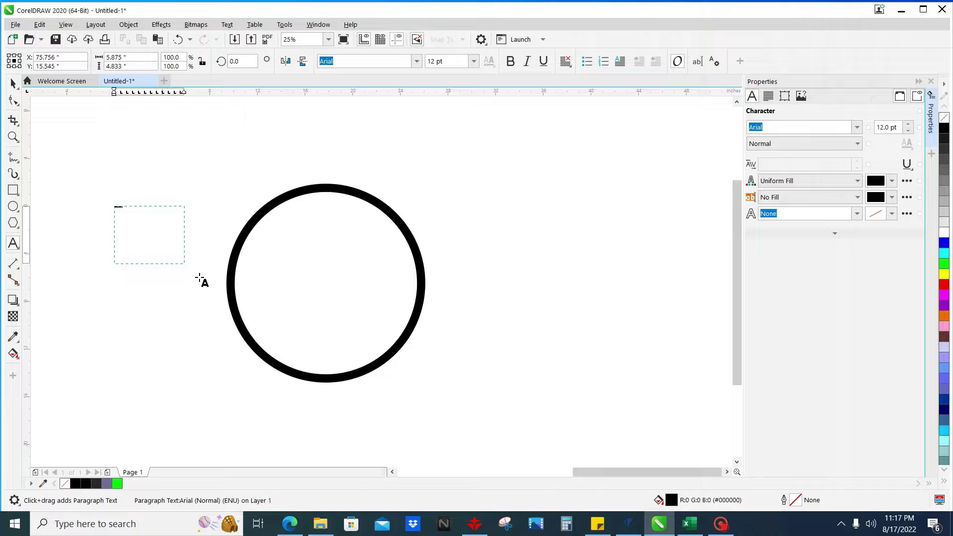
pyautogui.write('Welome')
pyautogui.scroll(-2, 122, 206)
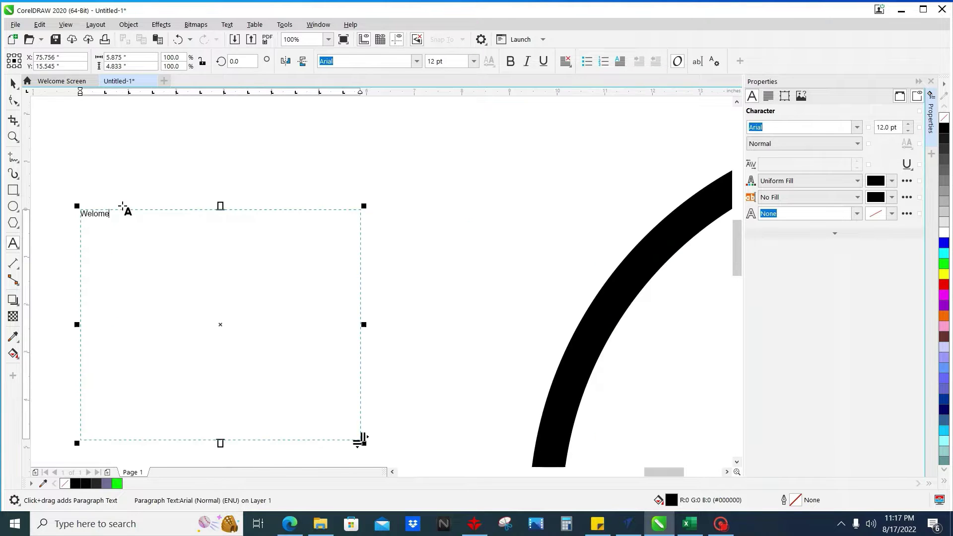
pyautogui.press('BackSpace')
pyautogui.press('BackSpace')
pyautogui.press('BackSpace')
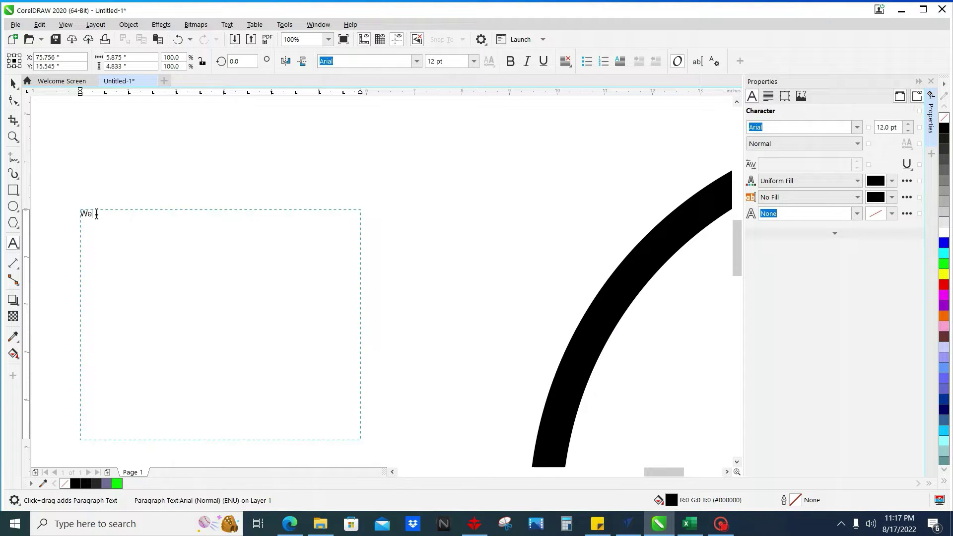
pyautogui.press('Escape')
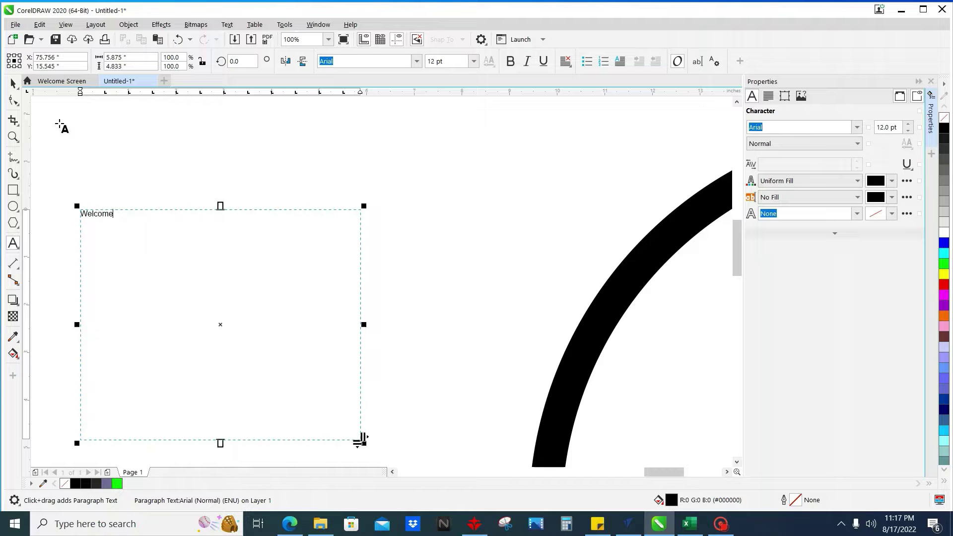
pyautogui.click(14, 83)
pyautogui.click(156, 176)
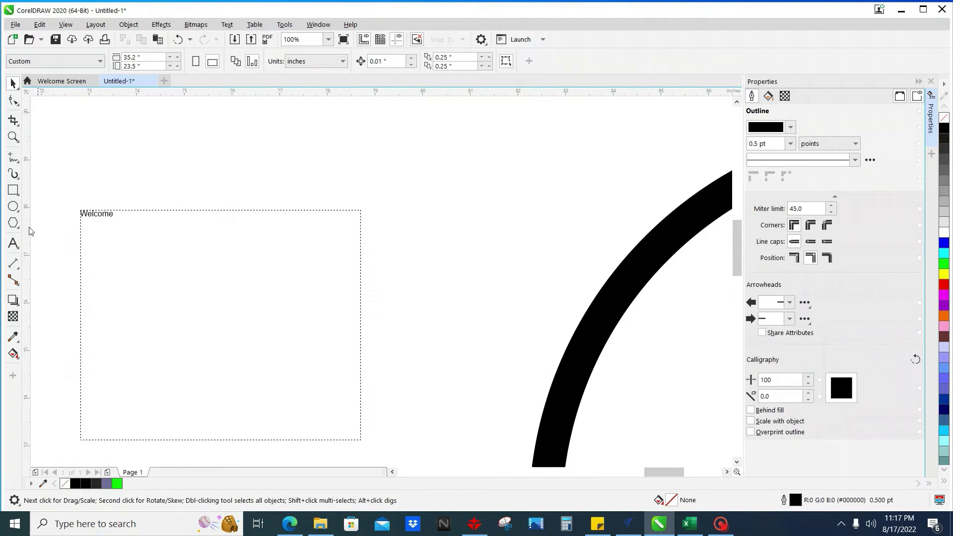
# Step: Delete a stray empty text frame, leaving the Welcome frame selected
pyautogui.click(13, 243)
pyautogui.moveTo(132, 153); pyautogui.dragTo(253, 226)
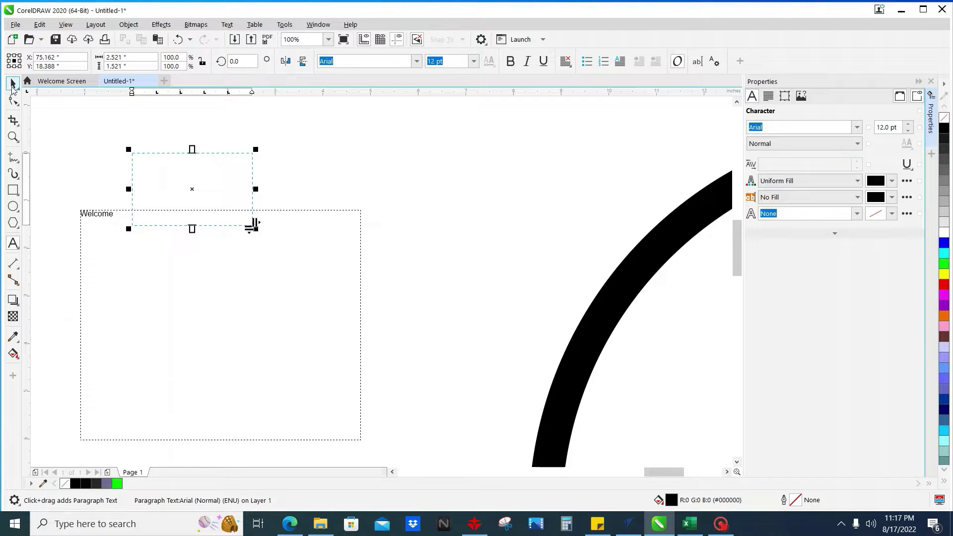
pyautogui.click(13, 84)
pyautogui.click(192, 159)
pyautogui.press('Delete')
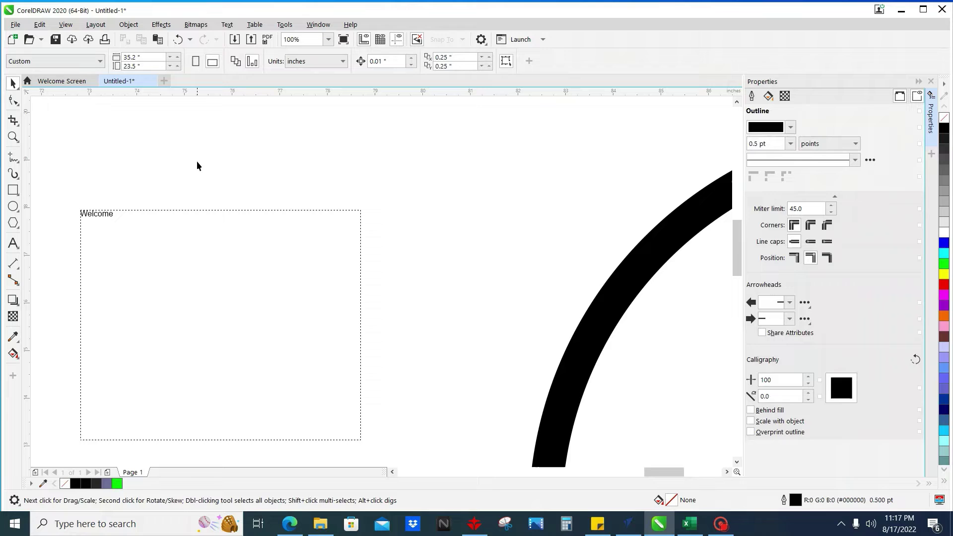
pyautogui.click(281, 226)
# Step: Convert Welcome to artistic text, enlarge it to about 115 pt, and set it in PN Bigshot
pyautogui.moveTo(157, 283); pyautogui.dragTo(290, 246)
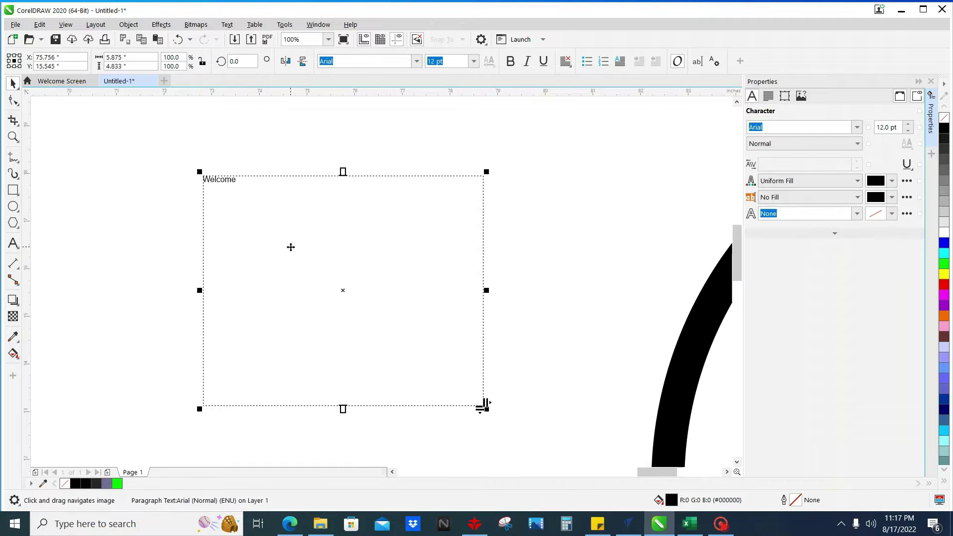
pyautogui.scroll(3, 210, 177)
pyautogui.scroll(-3, 227, 197)
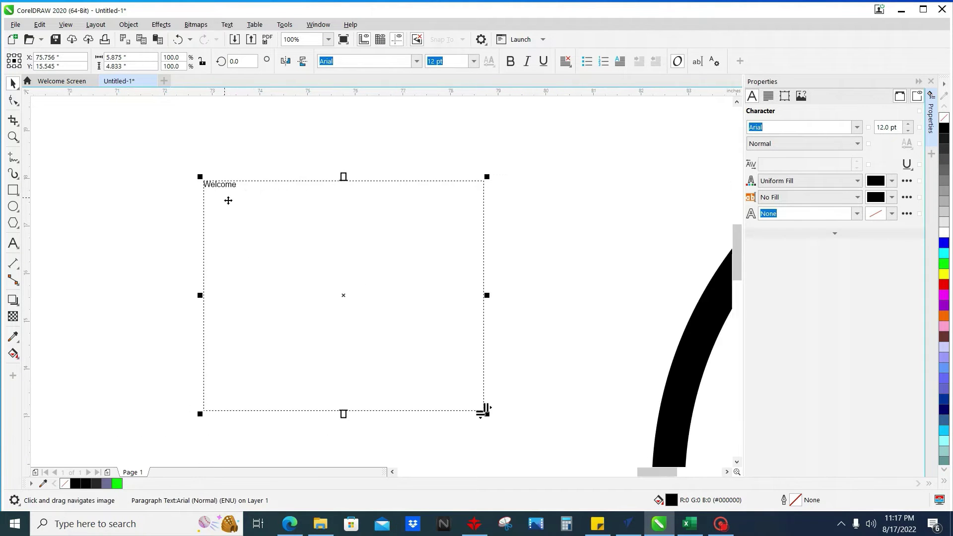
pyautogui.rightClick(250, 214)
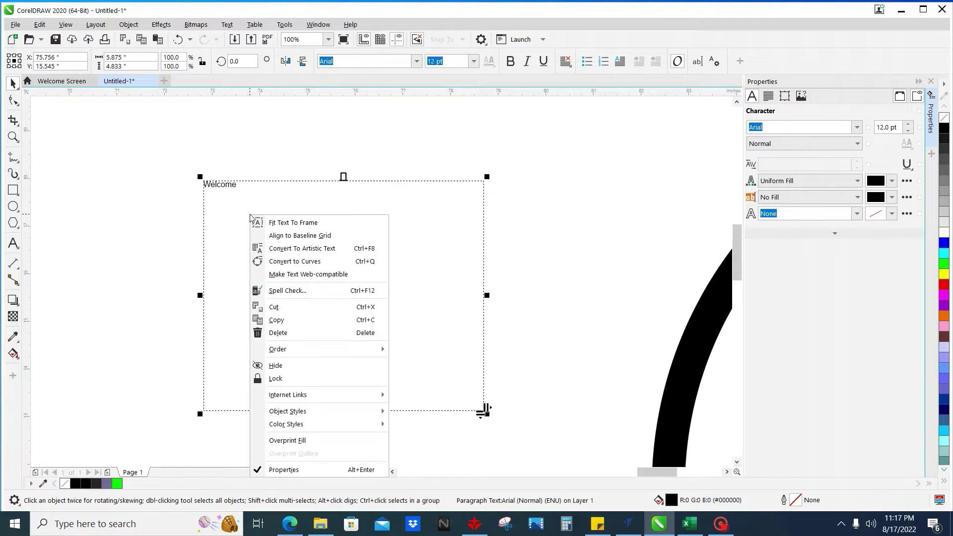
pyautogui.click(290, 249)
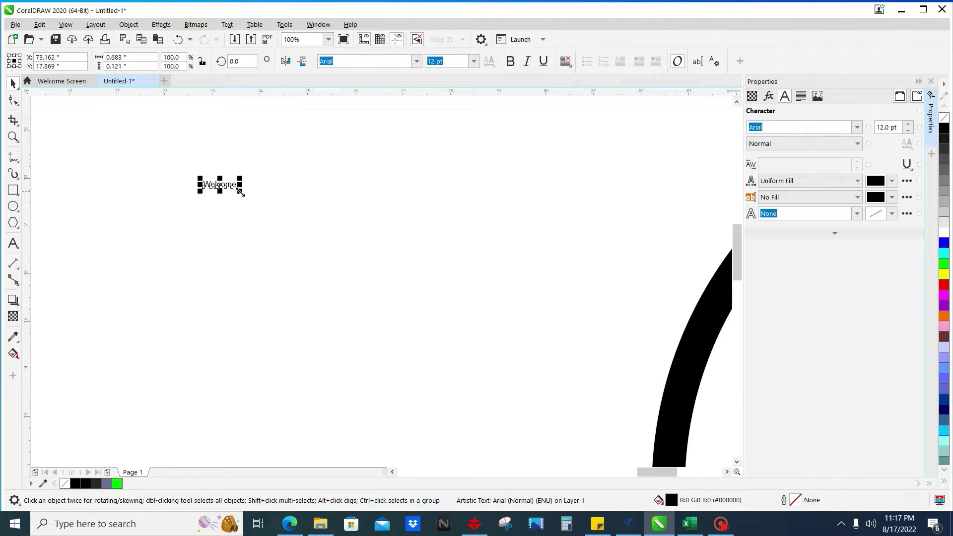
pyautogui.moveTo(242, 191); pyautogui.dragTo(517, 314)
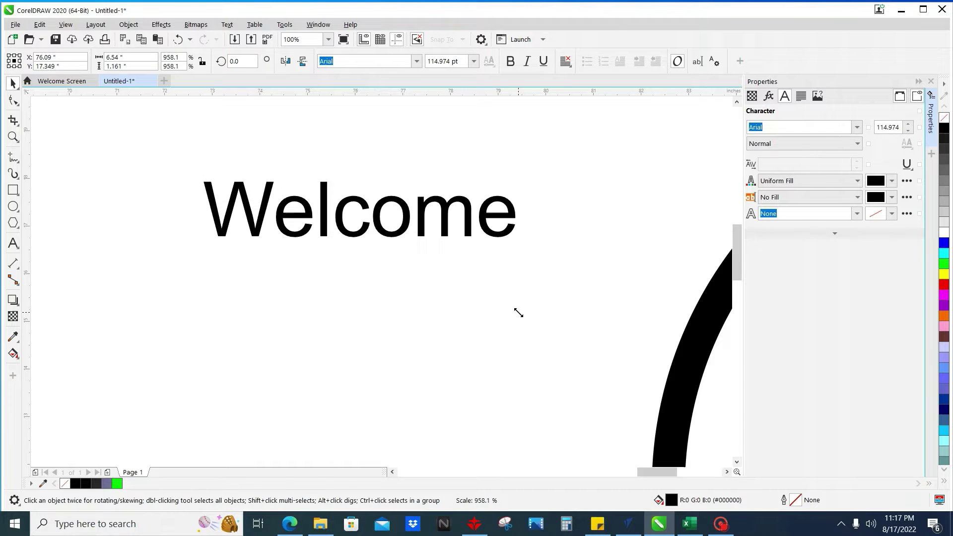
pyautogui.click(858, 127)
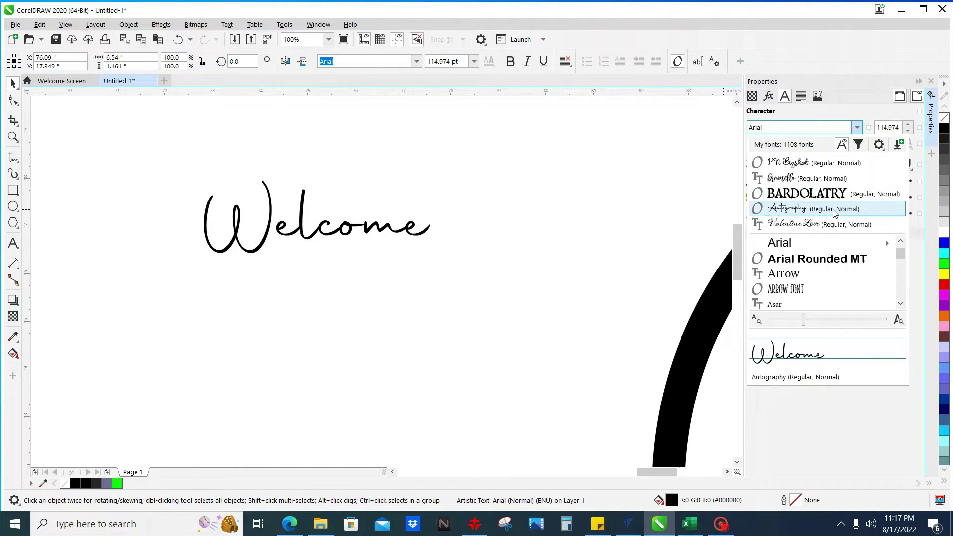
pyautogui.click(826, 163)
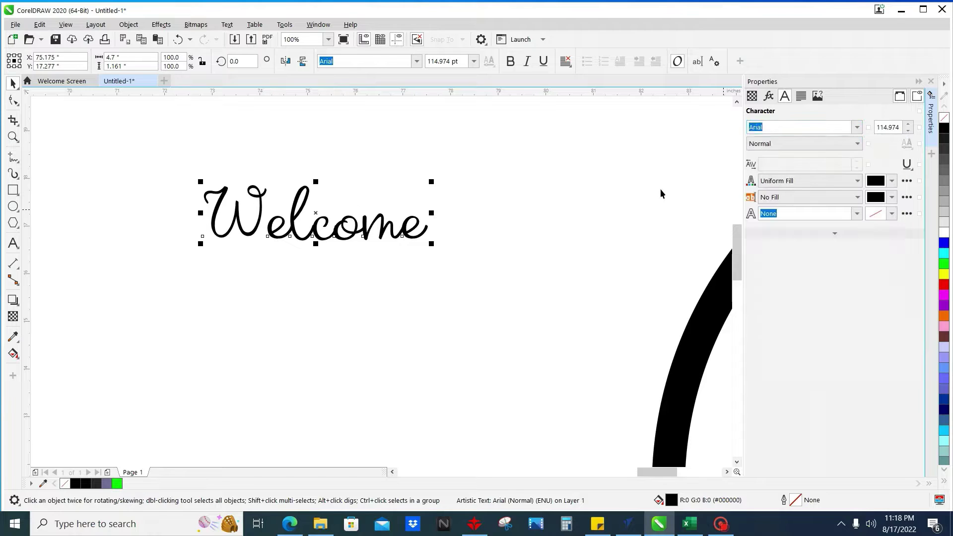
pyautogui.click(270, 266)
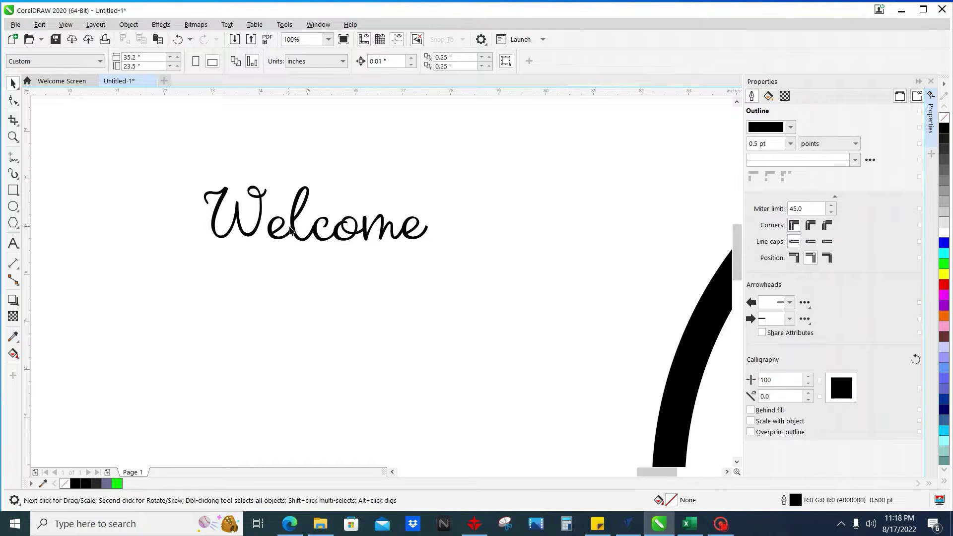
# Step: Enlarge Welcome to about 429 pt, move it into the hoop, and fill it pure blue
pyautogui.click(290, 229)
pyautogui.scroll(-2, 290, 230)
pyautogui.moveTo(285, 222); pyautogui.dragTo(374, 301)
pyautogui.moveTo(255, 224); pyautogui.dragTo(360, 272)
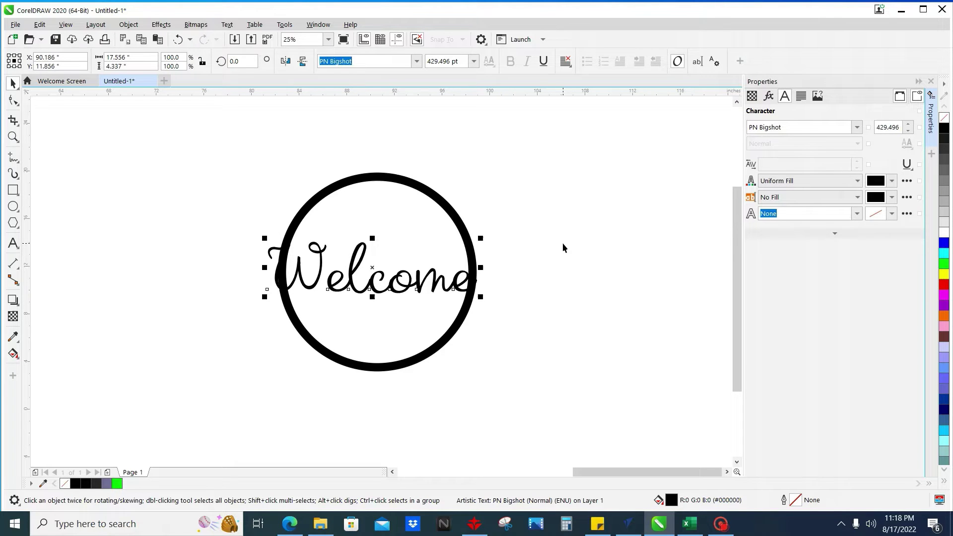
pyautogui.click(891, 183)
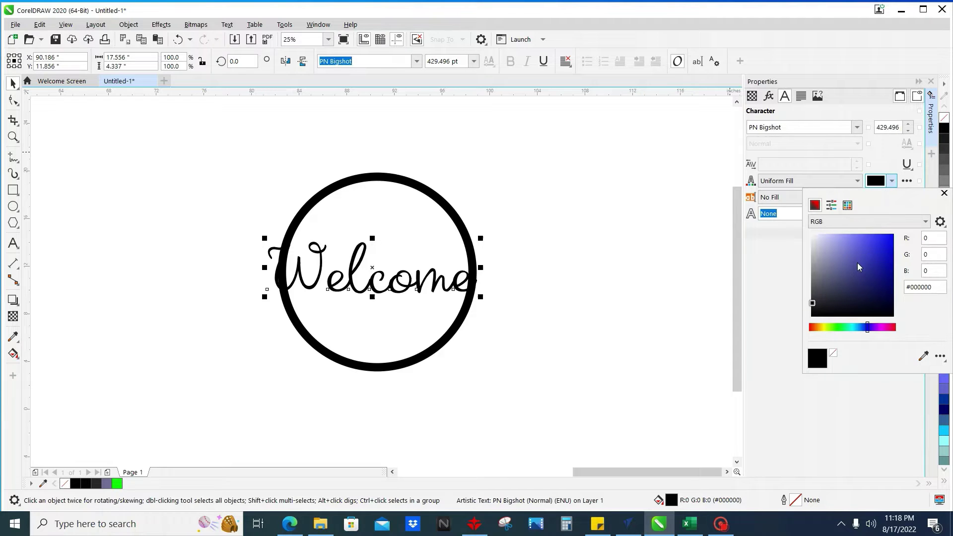
pyautogui.moveTo(858, 267); pyautogui.dragTo(945, 201)
pyautogui.click(478, 374)
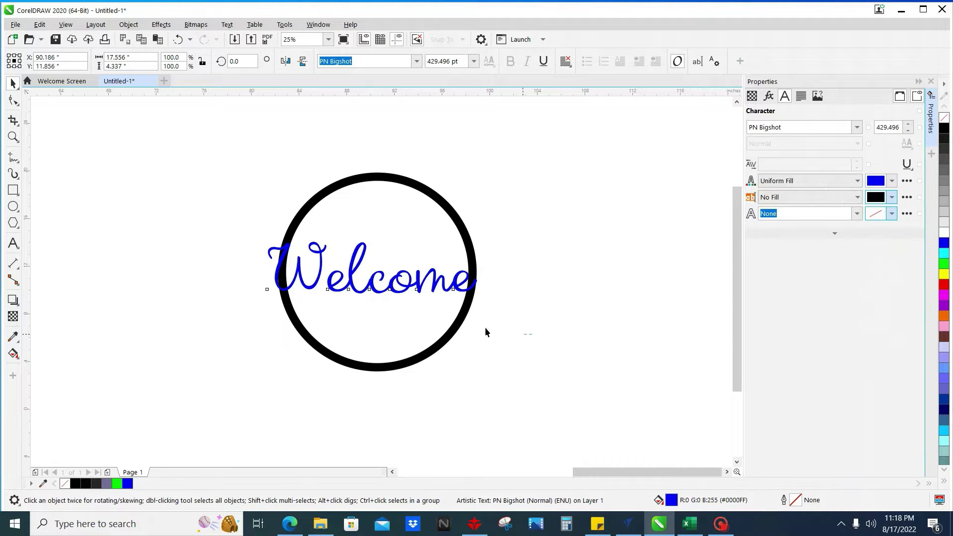
# Step: Enlarge Welcome to about 459 pt and tilt it about 7.7 degrees across the hoop
pyautogui.moveTo(473, 333); pyautogui.dragTo(185, 202)
pyautogui.scroll(1, 367, 272)
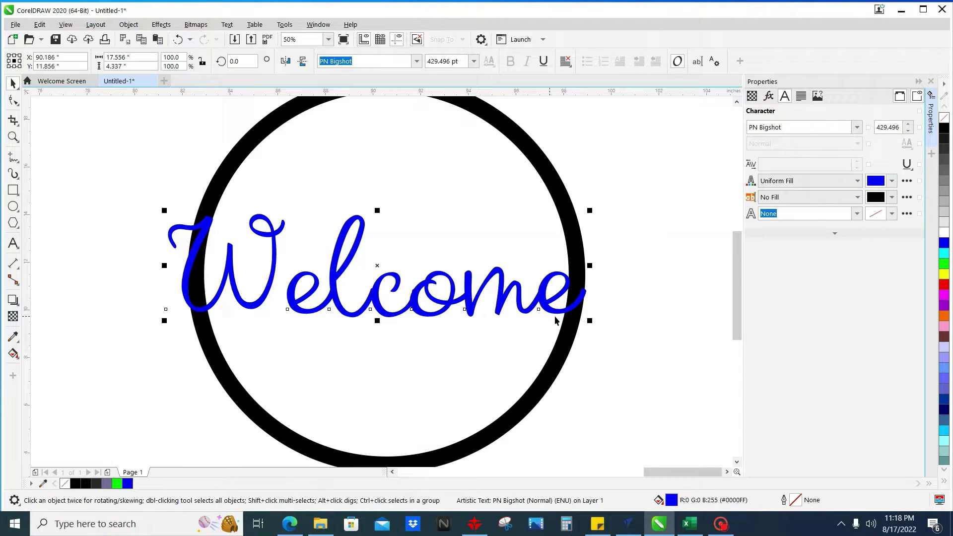
pyautogui.moveTo(590, 321); pyautogui.dragTo(619, 328)
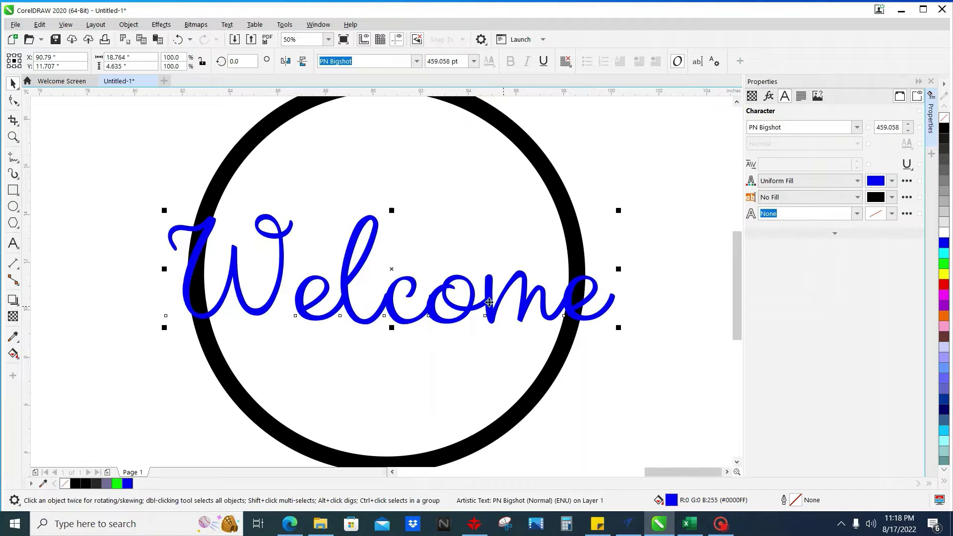
pyautogui.moveTo(392, 271); pyautogui.dragTo(377, 267)
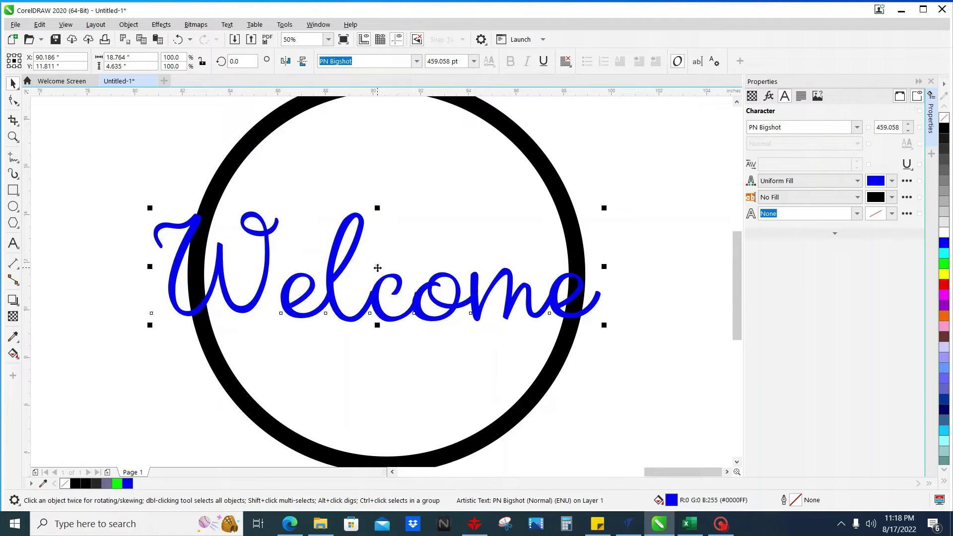
pyautogui.click(377, 267)
pyautogui.moveTo(150, 208); pyautogui.dragTo(150, 237)
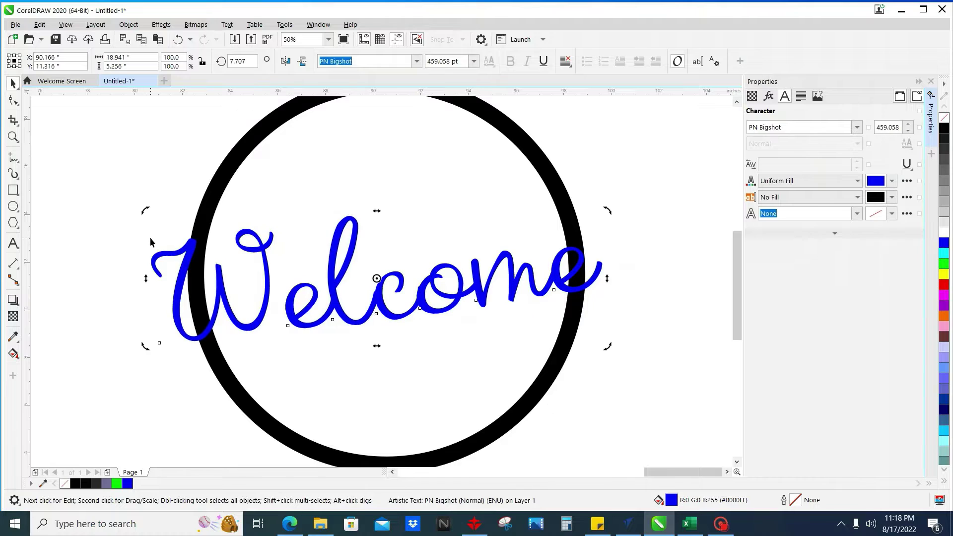
pyautogui.click(74, 253)
pyautogui.scroll(-1, 121, 255)
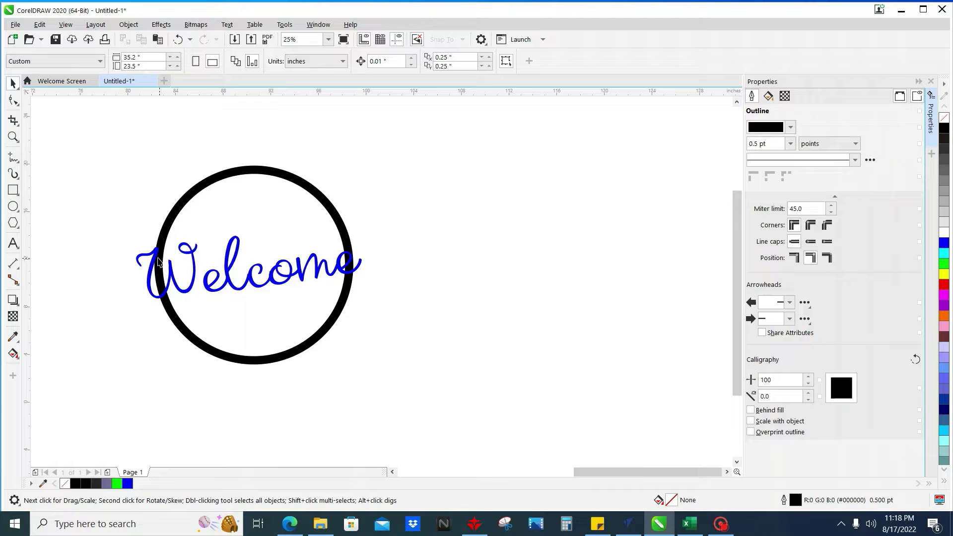
pyautogui.scroll(1, 158, 261)
pyautogui.scroll(-1, 156, 276)
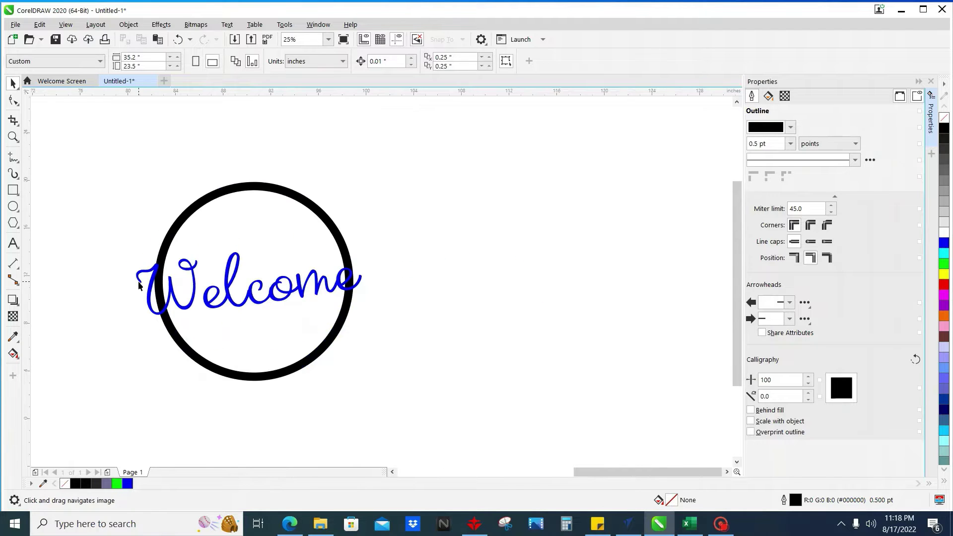
pyautogui.click(148, 286)
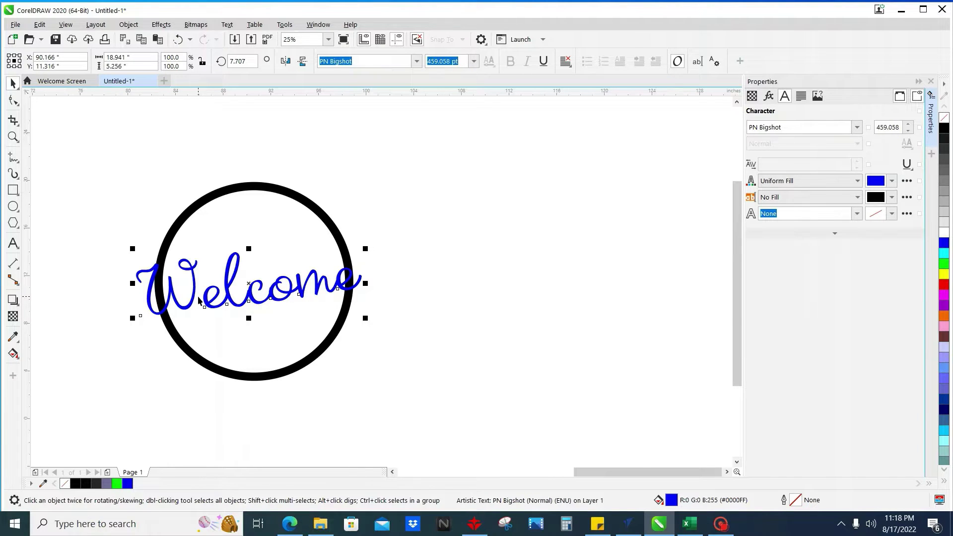
pyautogui.scroll(1, 197, 295)
pyautogui.scroll(-2, 198, 296)
pyautogui.scroll(1, 263, 299)
pyautogui.scroll(1, 235, 280)
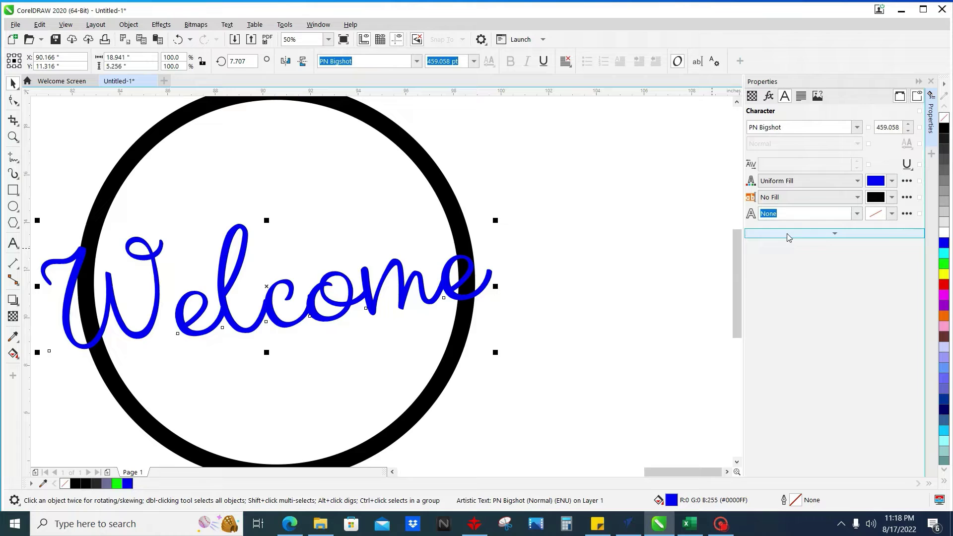
# Step: Set the Welcome text's outline width to 8 pt
pyautogui.click(856, 214)
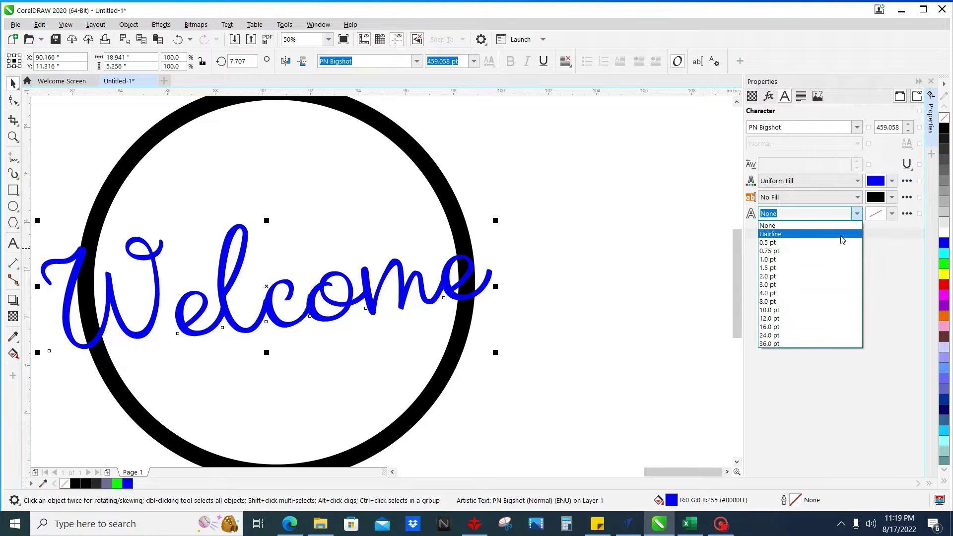
pyautogui.click(813, 293)
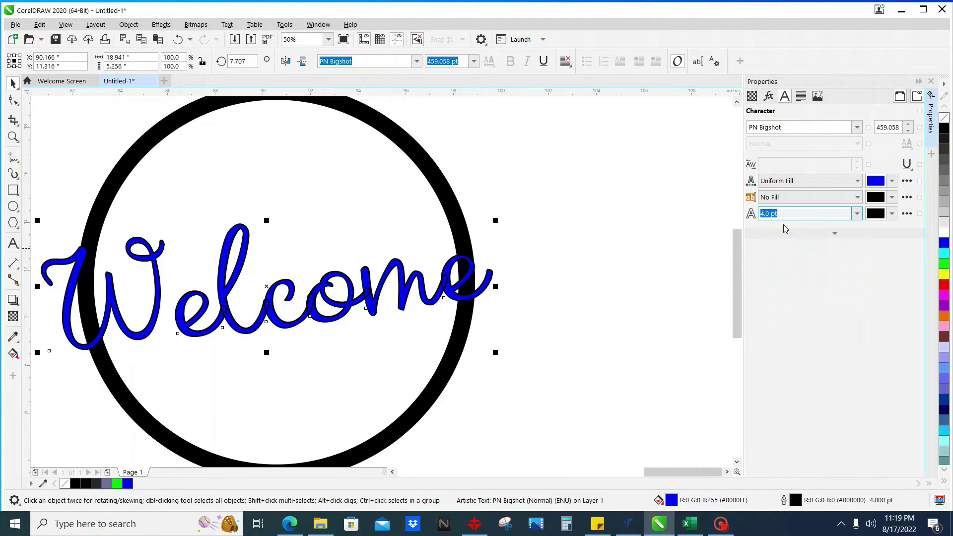
pyautogui.press('Down')
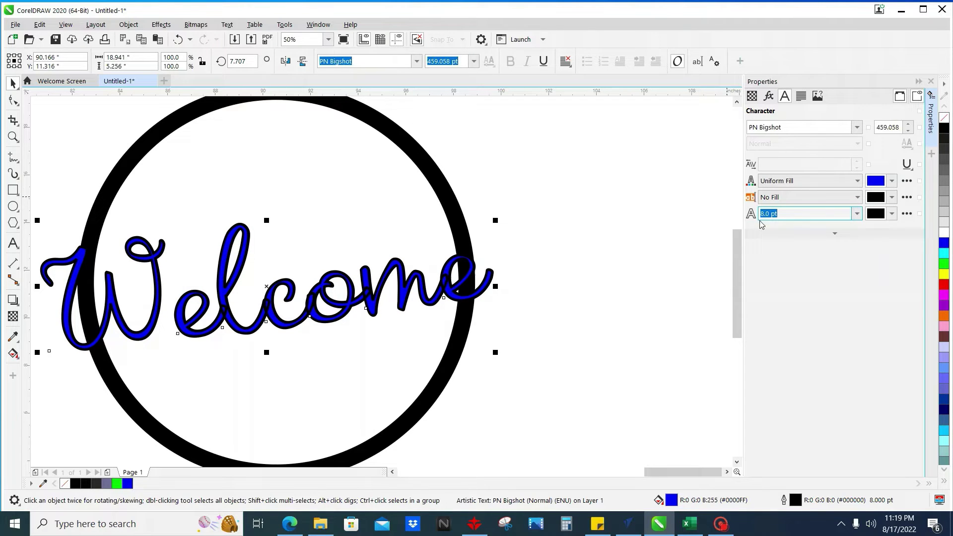
pyautogui.click(893, 214)
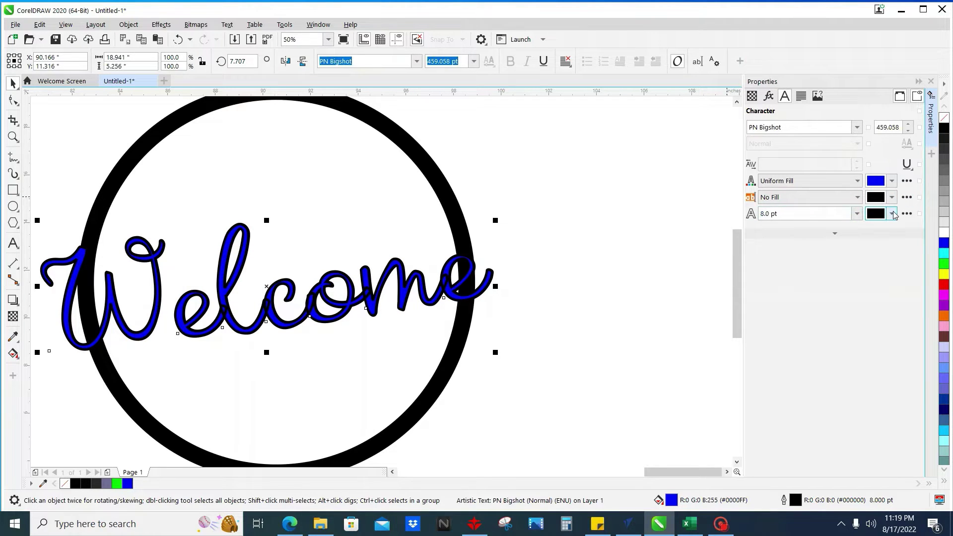
# Step: Sample the fill's blue with the eyedropper as the outline colour
pyautogui.click(893, 214)
pyautogui.click(920, 390)
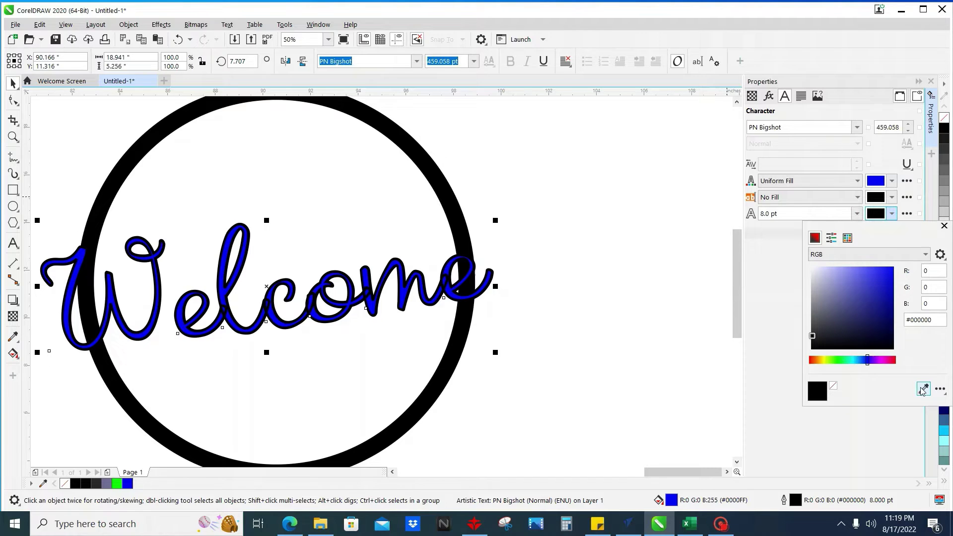
pyautogui.click(877, 182)
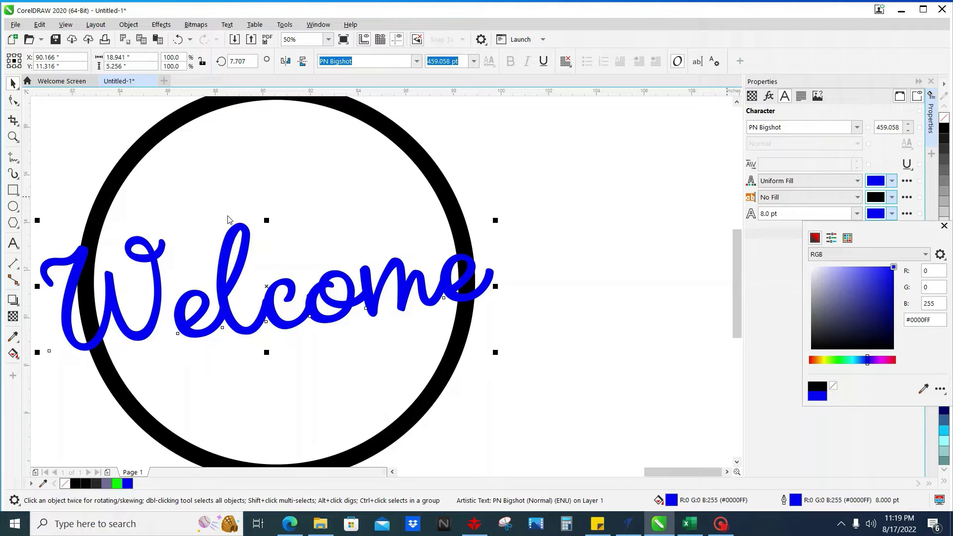
pyautogui.press('Escape')
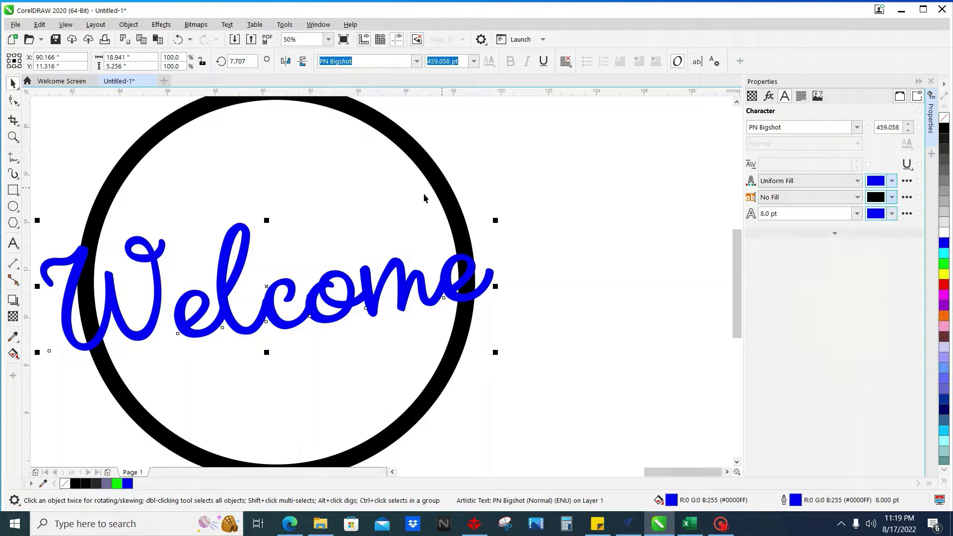
pyautogui.moveTo(175, 178); pyautogui.dragTo(278, 174)
pyautogui.scroll(-1, 278, 176)
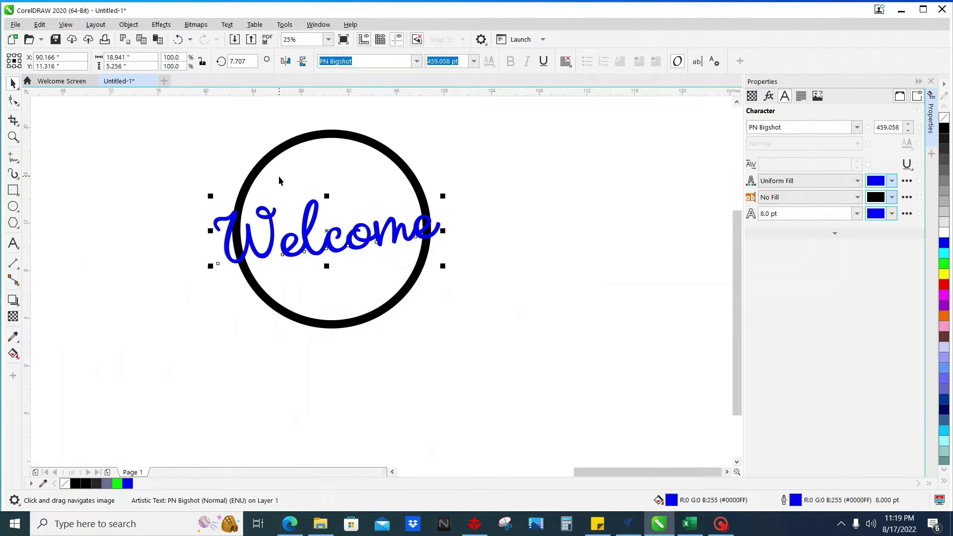
pyautogui.press('Escape')
# Step: Select the Welcome text and convert it to a bitmap at 100 dpi
pyautogui.scroll(1, 266, 230)
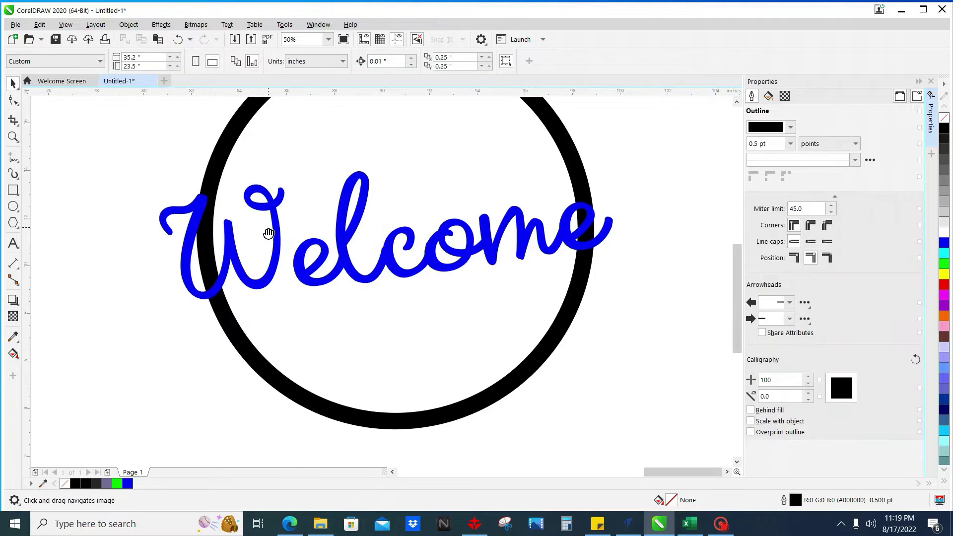
pyautogui.moveTo(266, 229); pyautogui.dragTo(235, 292)
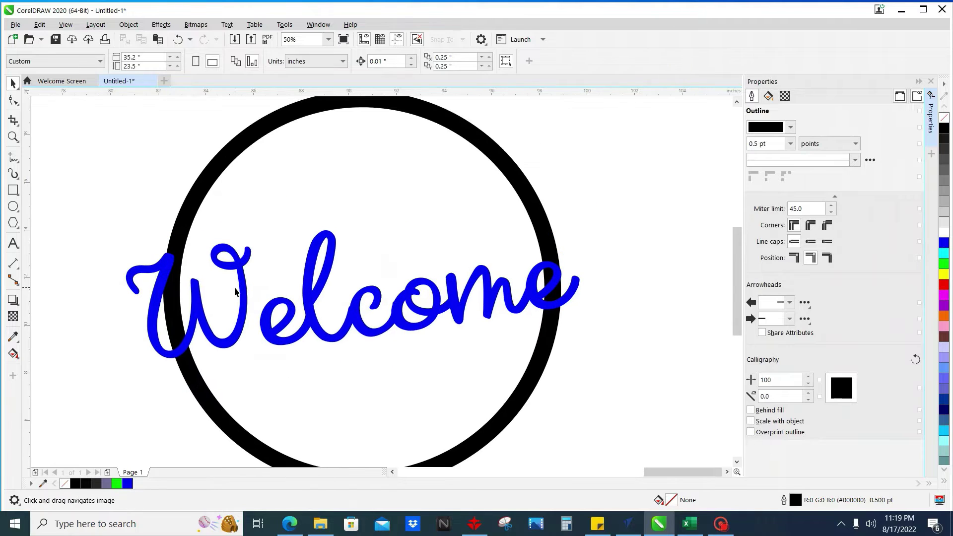
pyautogui.click(147, 277)
pyautogui.click(197, 25)
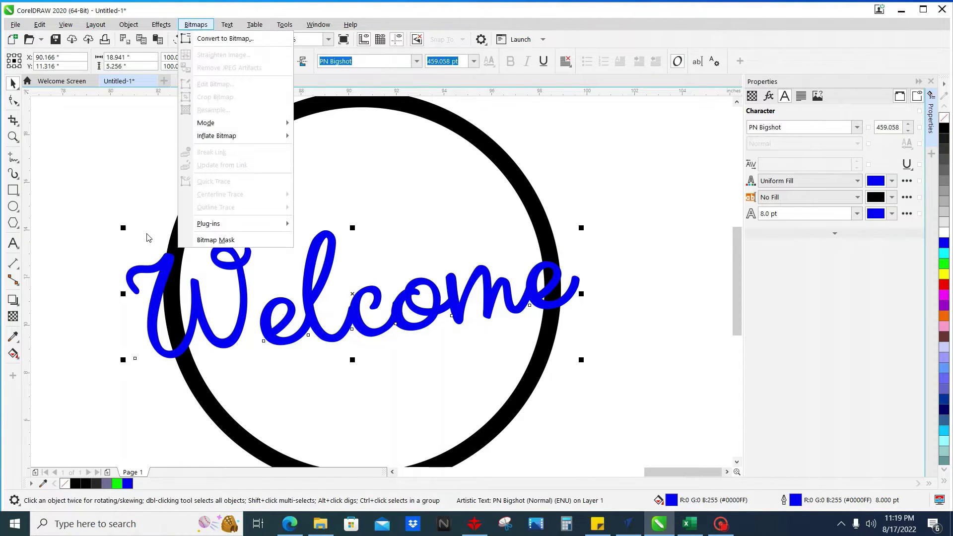
pyautogui.click(226, 38)
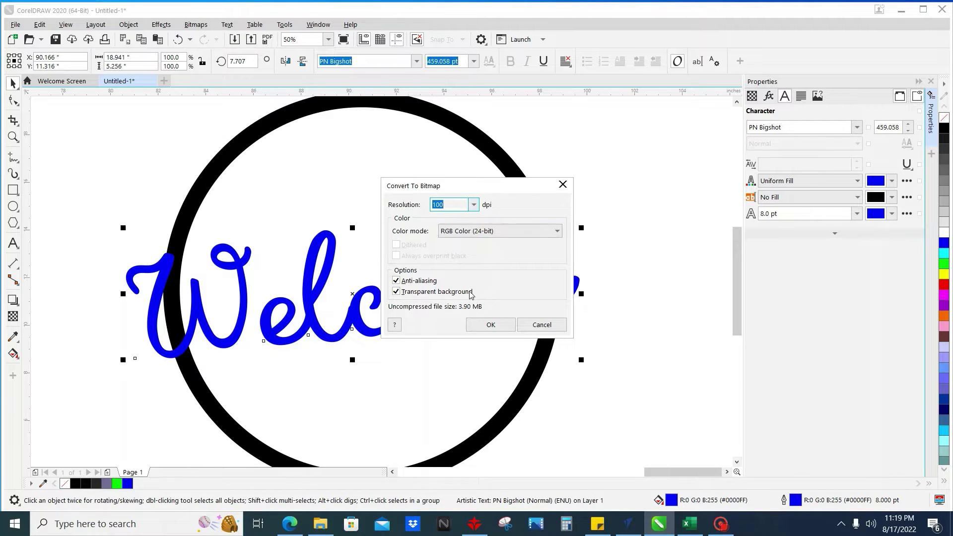
pyautogui.click(487, 325)
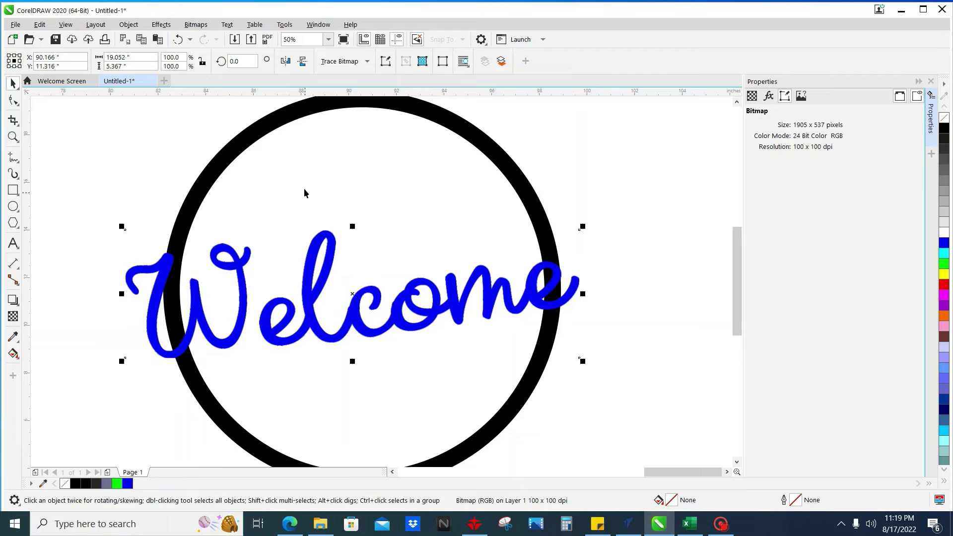
# Step: Outline-trace the bitmap as Line Art, deleting the original bitmap
pyautogui.click(361, 61)
pyautogui.moveTo(376, 106)
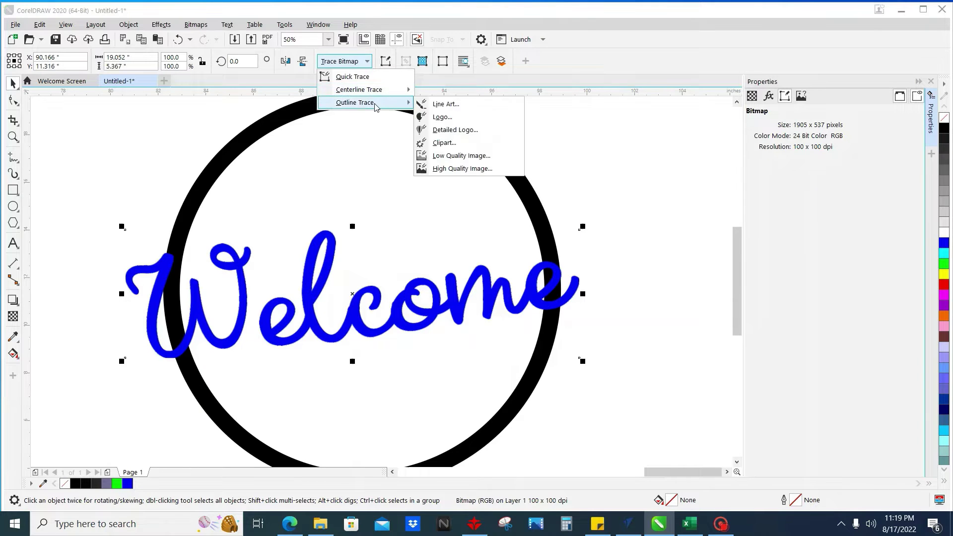
pyautogui.click(436, 104)
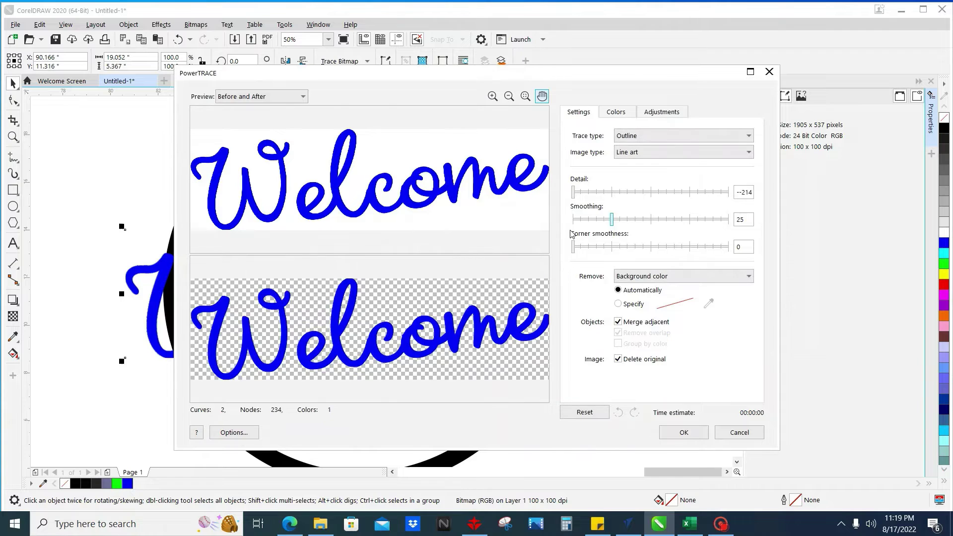
pyautogui.click(619, 361)
pyautogui.click(682, 432)
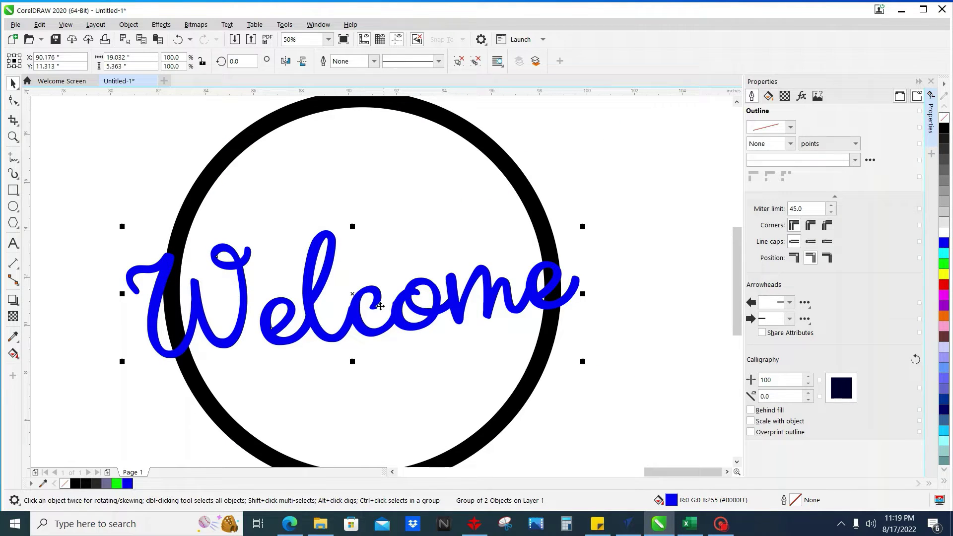
# Step: Move the traced Welcome group off the circle to its right
pyautogui.moveTo(380, 306); pyautogui.dragTo(369, 283)
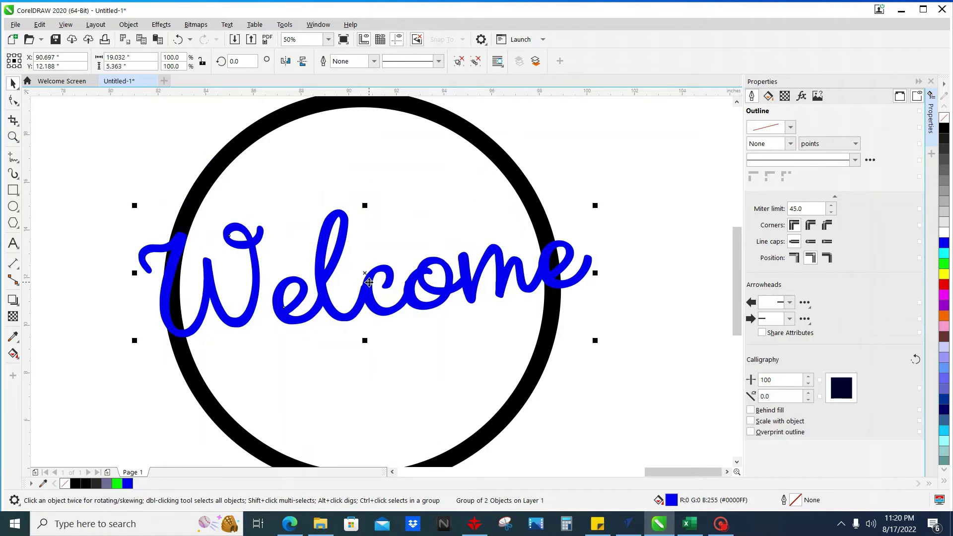
pyautogui.click(104, 283)
pyautogui.scroll(-2, 175, 283)
pyautogui.moveTo(195, 291); pyautogui.dragTo(212, 351)
pyautogui.scroll(2, 465, 304)
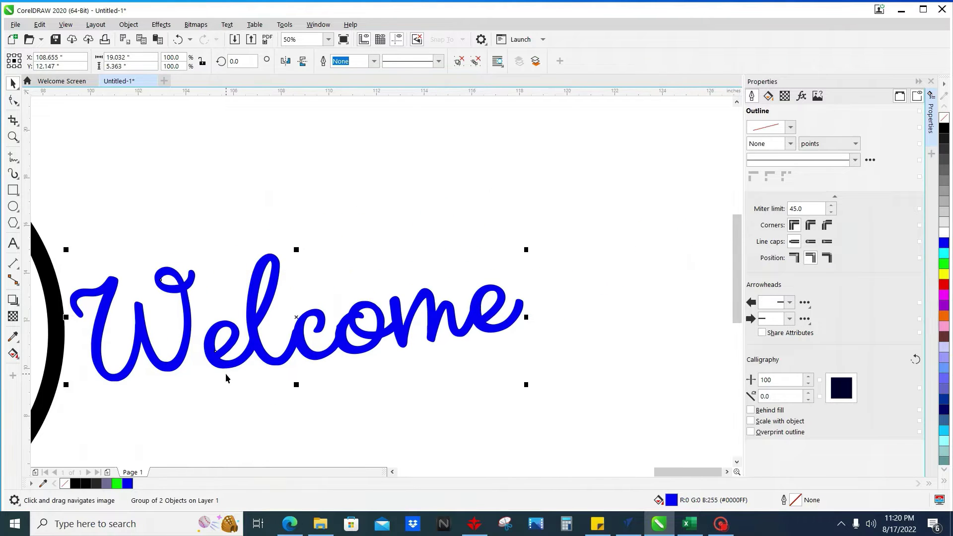
pyautogui.rightClick(212, 351)
pyautogui.click(191, 276)
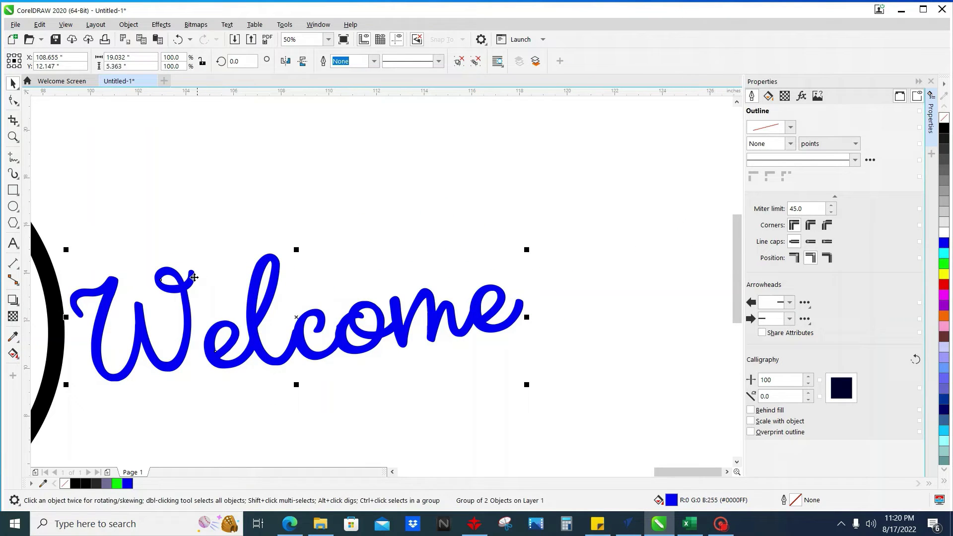
pyautogui.click(180, 282)
pyautogui.moveTo(184, 300); pyautogui.dragTo(244, 260)
# Step: Ungroup all of Welcome, shift the W closer to the rest, and select both pieces
pyautogui.rightClick(244, 260)
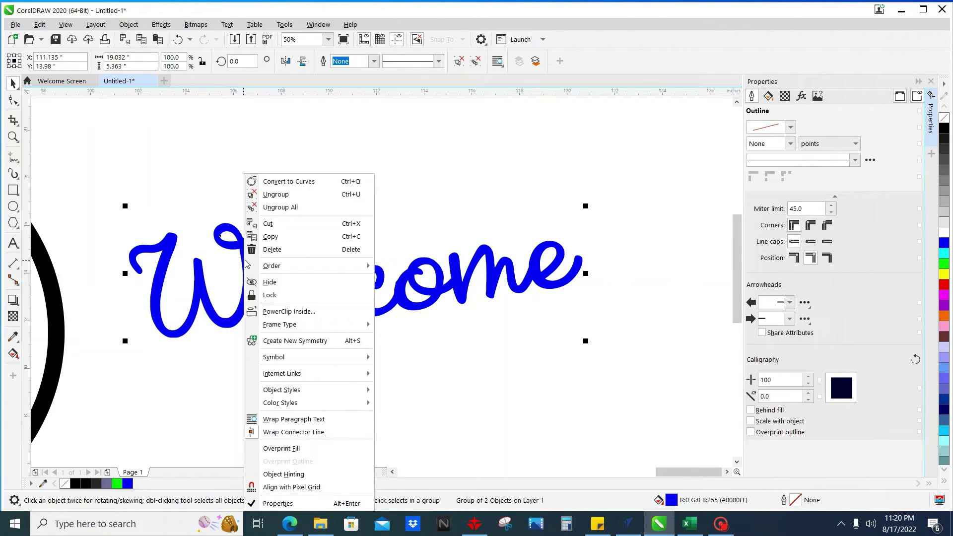
pyautogui.click(281, 207)
pyautogui.click(245, 260)
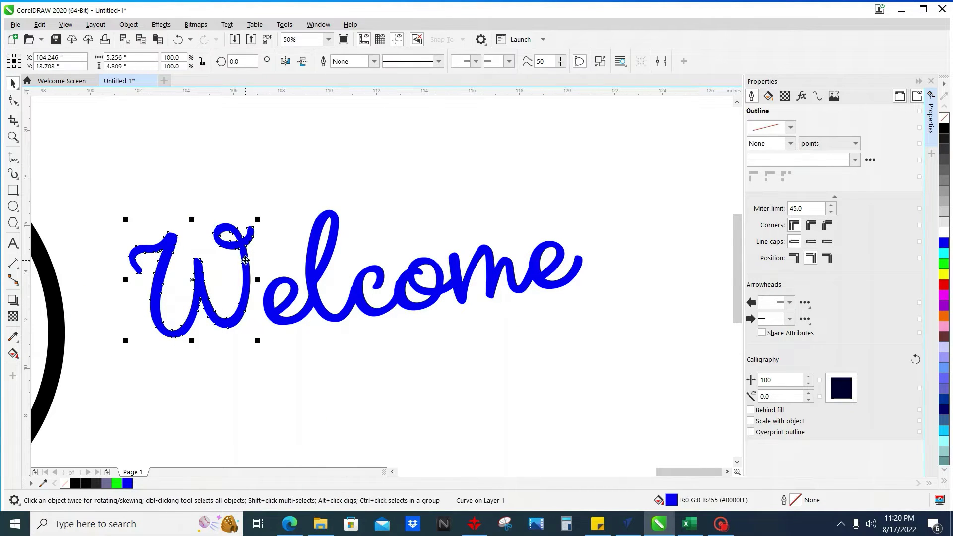
pyautogui.scroll(2, 246, 259)
pyautogui.moveTo(245, 258); pyautogui.dragTo(276, 258)
pyautogui.scroll(-2, 276, 258)
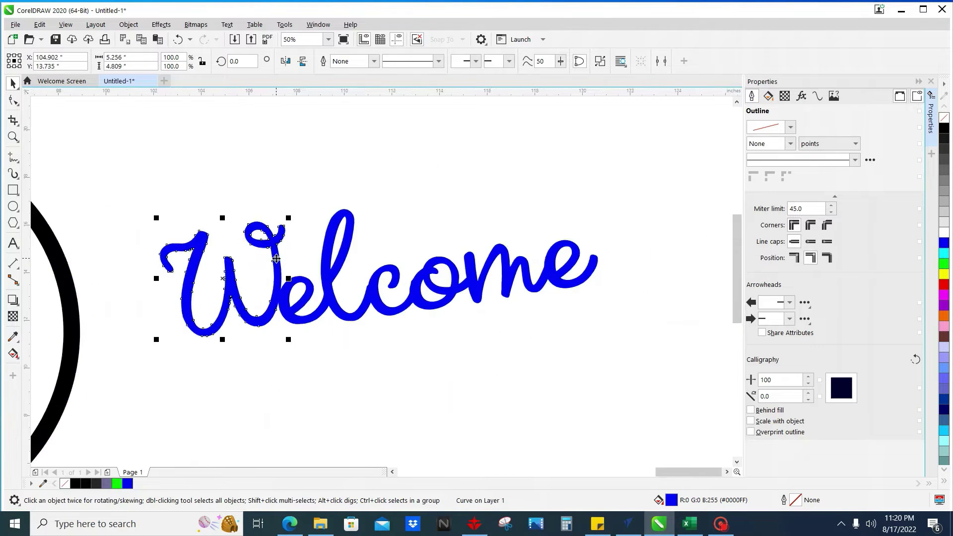
pyautogui.scroll(-1, 276, 258)
pyautogui.click(512, 342)
pyautogui.moveTo(149, 191); pyautogui.dragTo(150, 186)
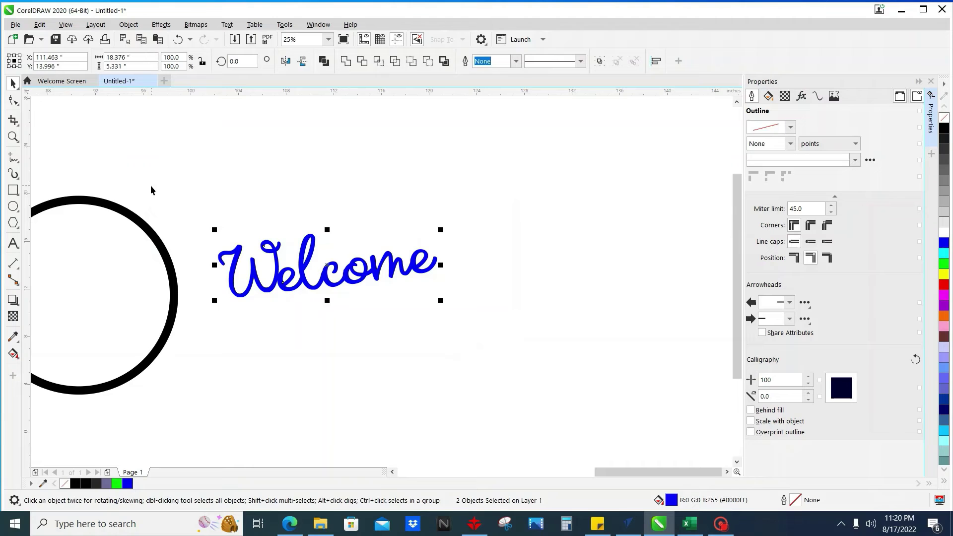
# Step: Convert both Welcome pieces to a bitmap and Line Art trace them into one curve
pyautogui.click(201, 26)
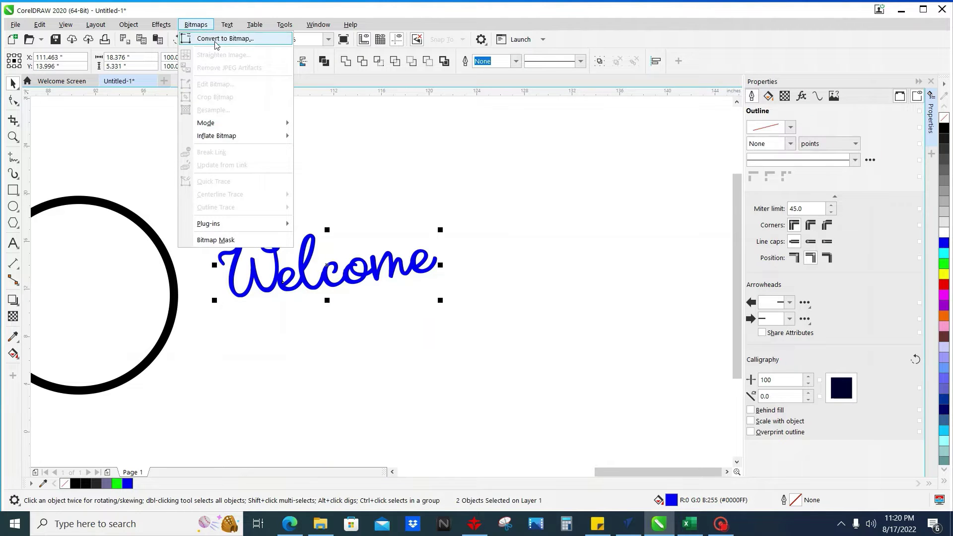
pyautogui.click(216, 39)
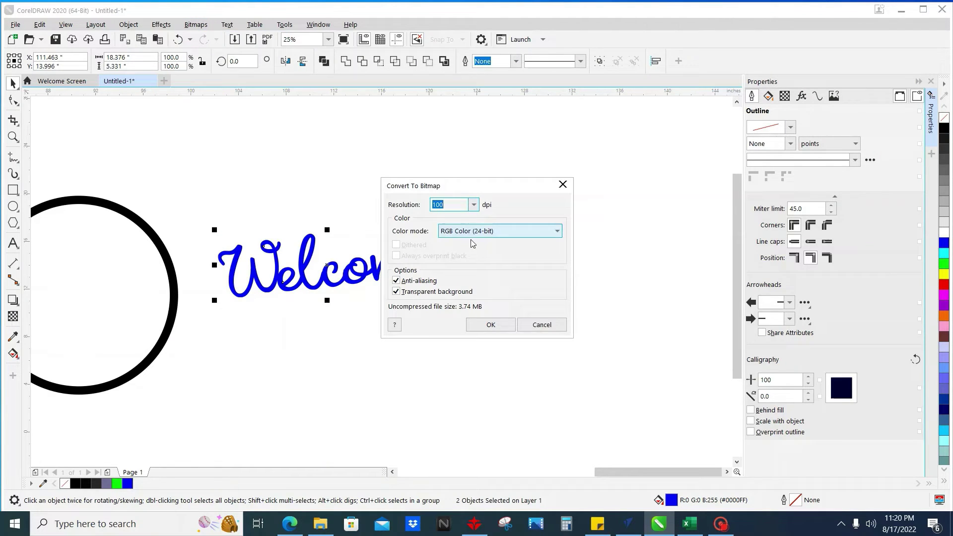
pyautogui.click(489, 323)
pyautogui.click(329, 63)
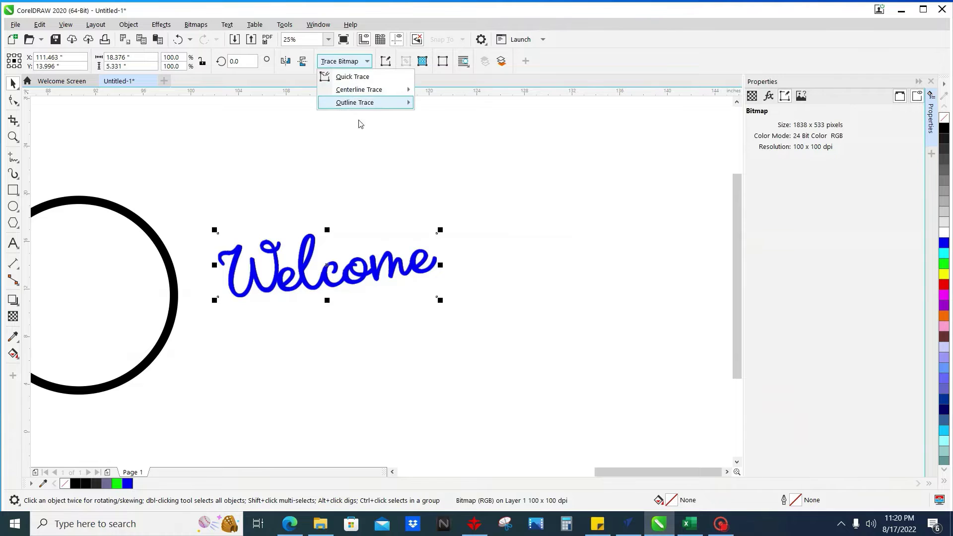
pyautogui.moveTo(379, 100)
pyautogui.click(448, 108)
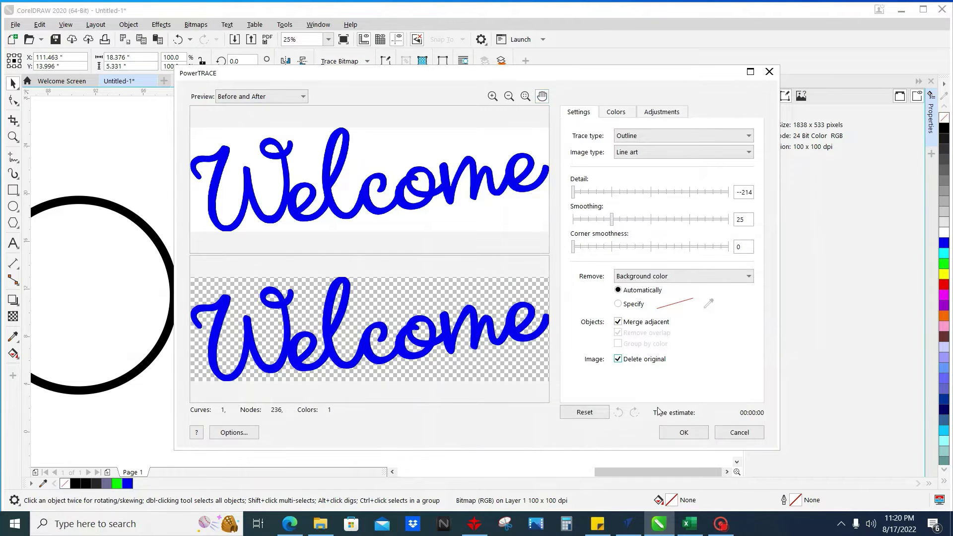
pyautogui.click(679, 433)
# Step: Drag the merged Welcome curve back onto the circle
pyautogui.click(307, 328)
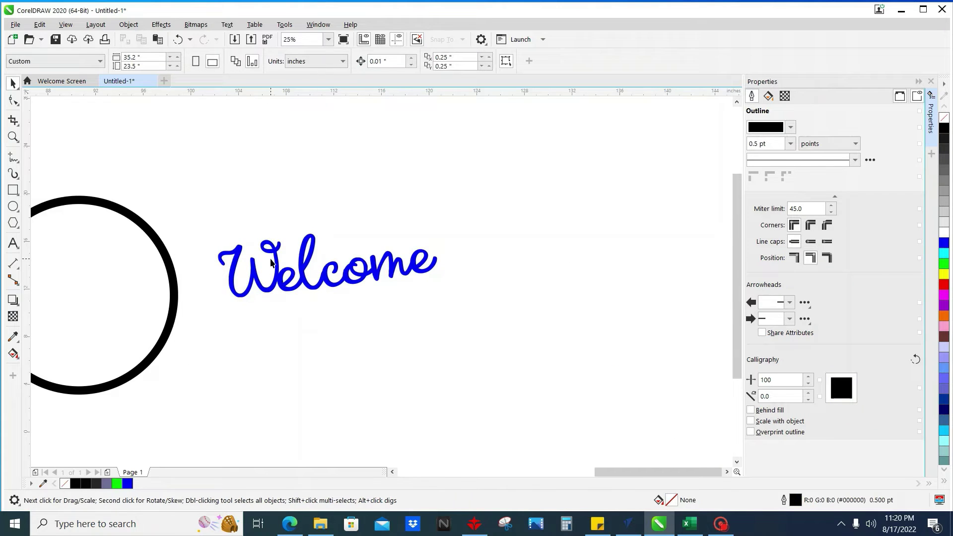
pyautogui.scroll(3, 290, 278)
pyautogui.click(289, 280)
pyautogui.moveTo(290, 281); pyautogui.dragTo(262, 358)
pyautogui.scroll(-2, 259, 348)
pyautogui.scroll(-2, 258, 348)
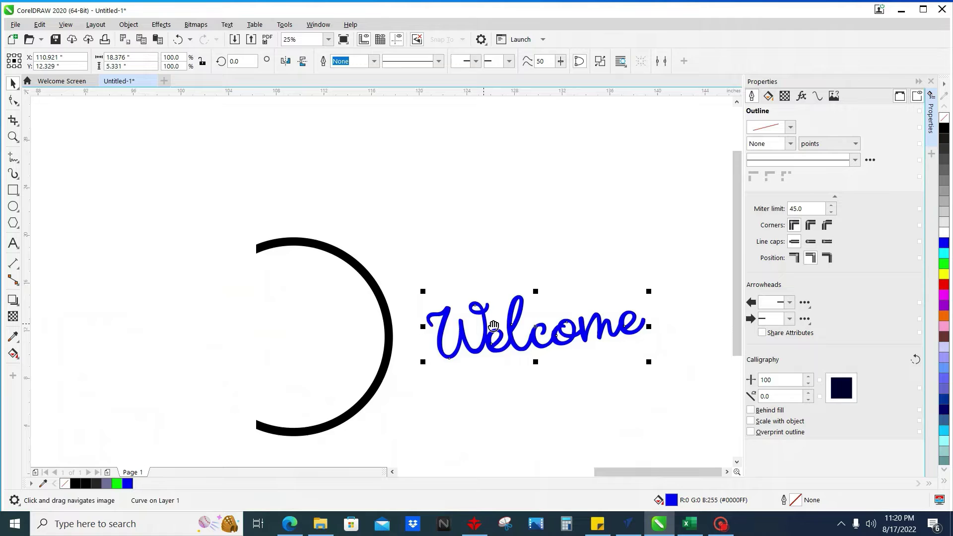
pyautogui.moveTo(497, 320); pyautogui.dragTo(258, 341)
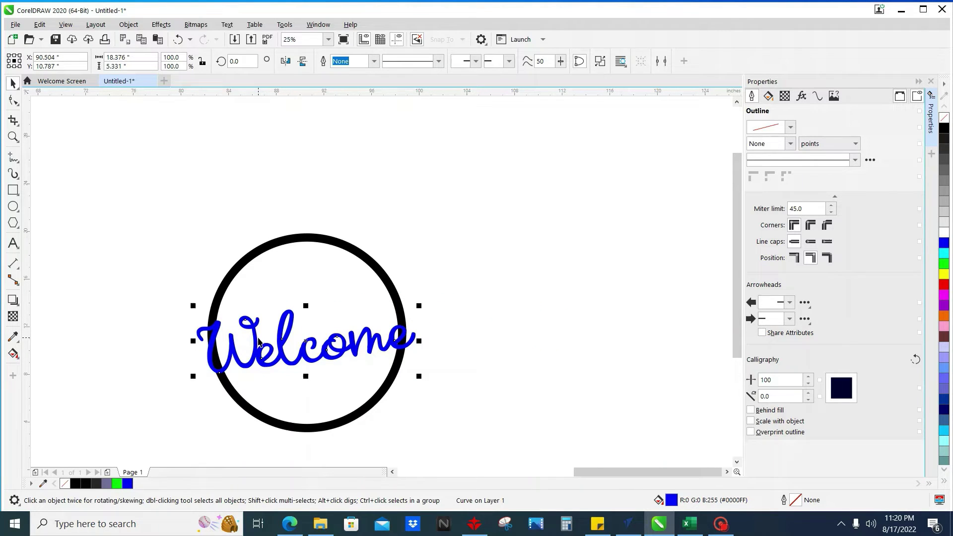
# Step: Select the circle and Welcome together and align their centres with C and E
pyautogui.moveTo(174, 281); pyautogui.dragTo(230, 242)
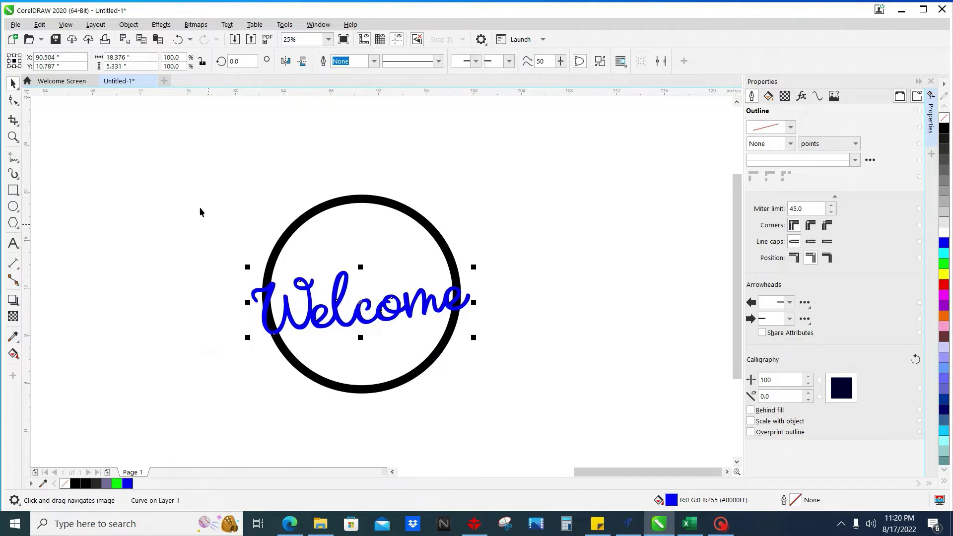
pyautogui.moveTo(184, 175); pyautogui.dragTo(527, 437)
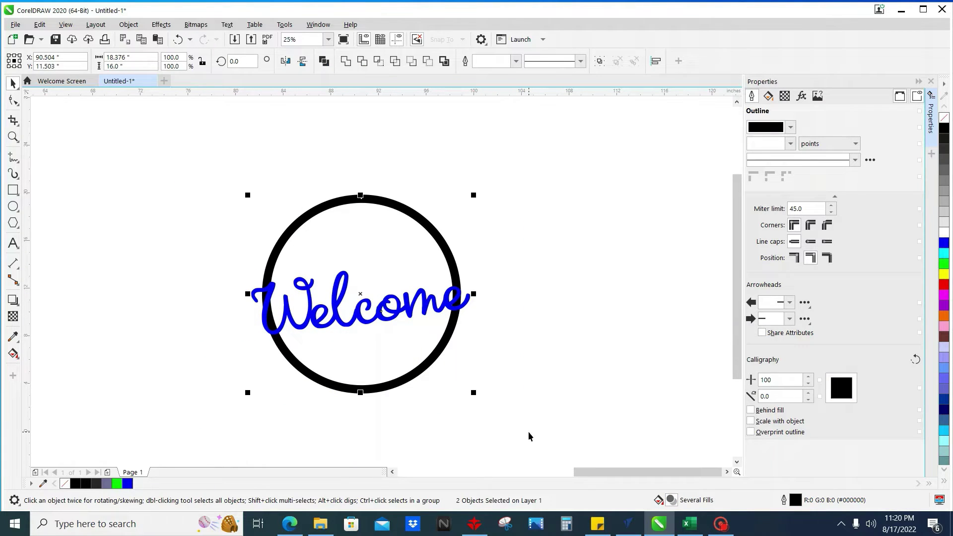
pyautogui.press('c')
pyautogui.press('e')
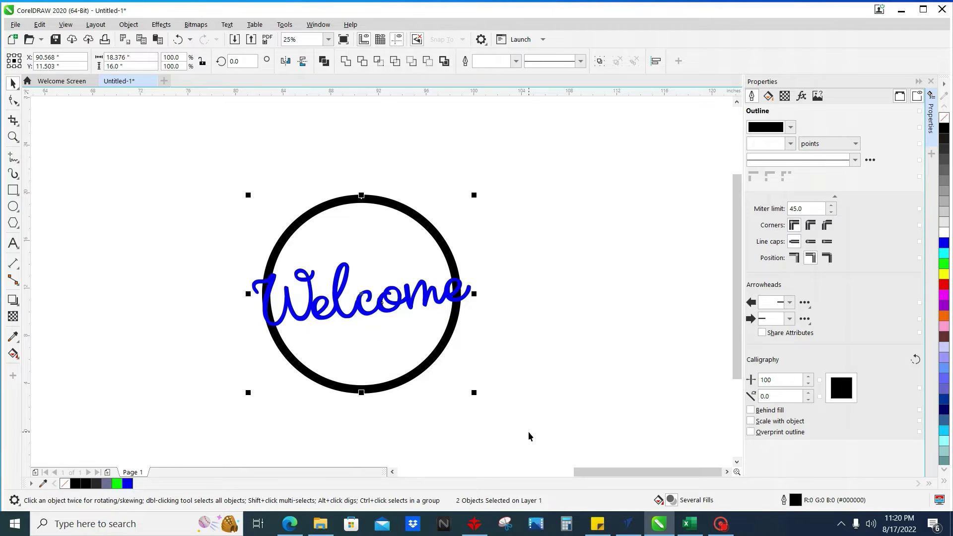
pyautogui.click(582, 319)
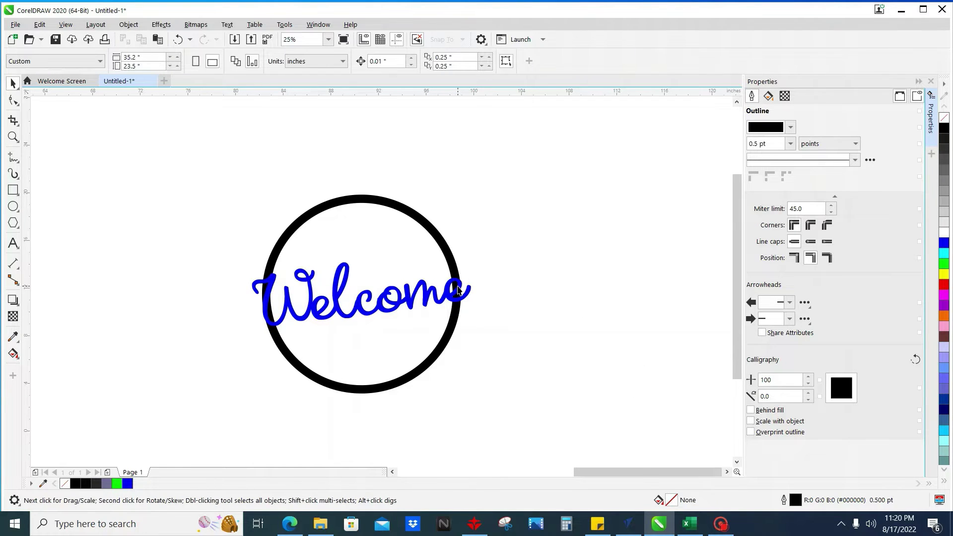
# Step: Zoom to check the overlap, then reselect the Welcome curve and nudge it slightly
pyautogui.scroll(4, 458, 290)
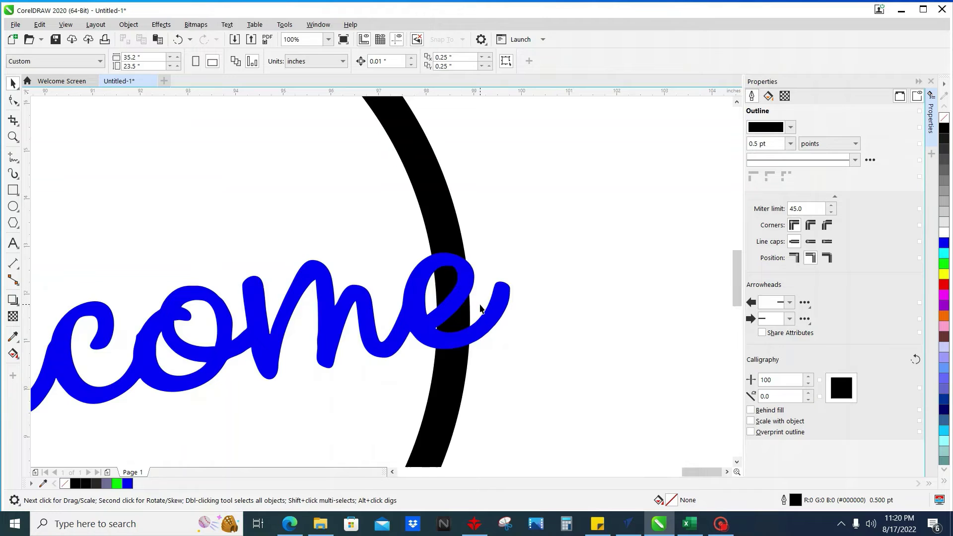
pyautogui.scroll(-4, 457, 290)
pyautogui.moveTo(501, 297); pyautogui.dragTo(335, 267)
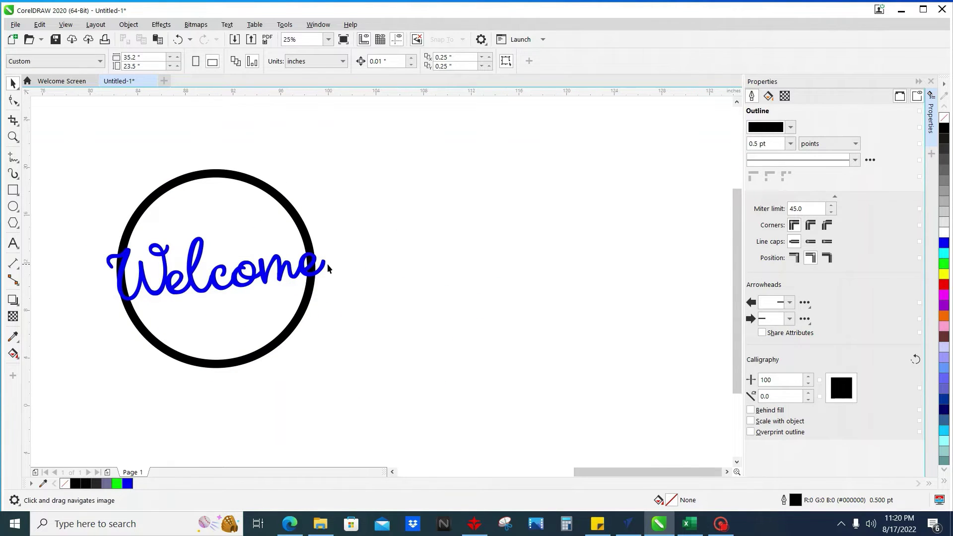
pyautogui.click(323, 268)
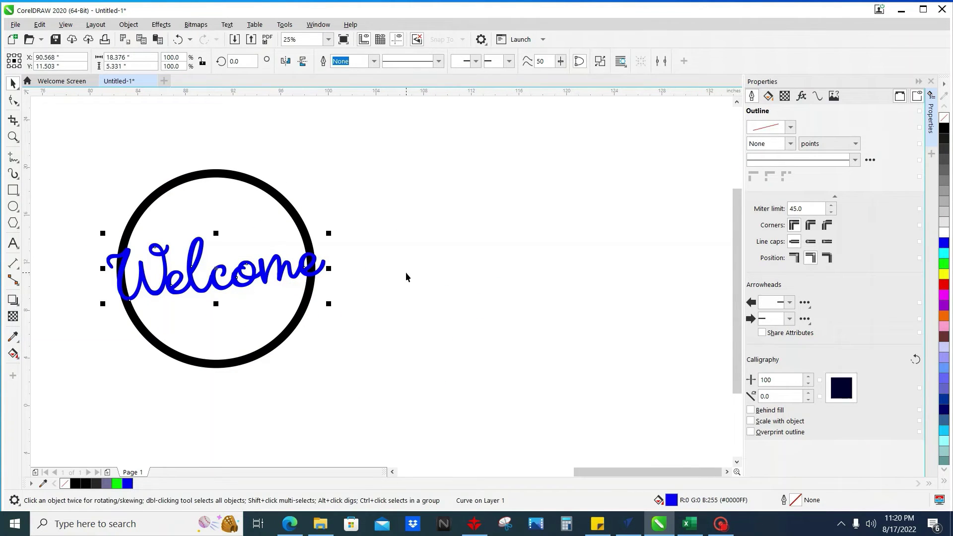
pyautogui.moveTo(406, 274); pyautogui.dragTo(411, 286)
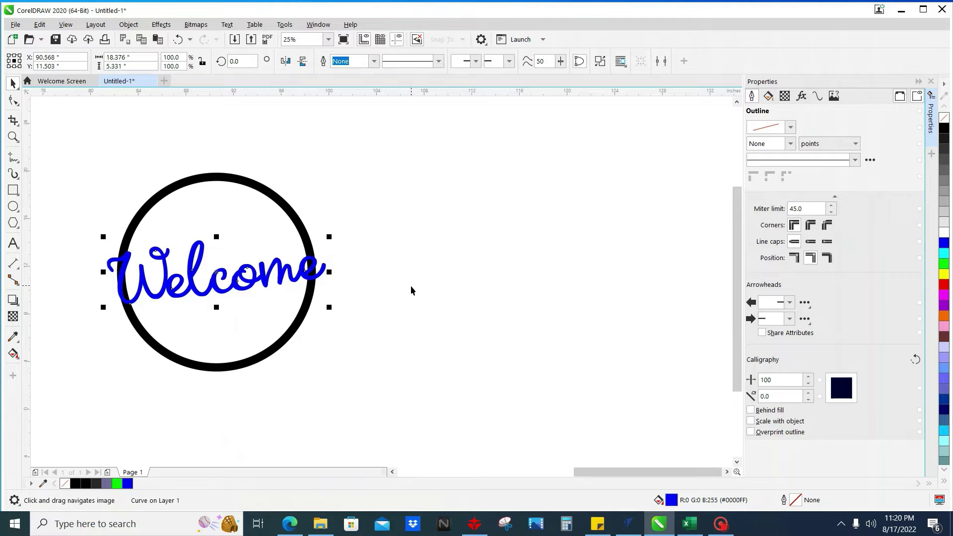
# Step: Drag-copy the blue Welcome to sit just right of the circle
pyautogui.click(415, 312)
pyautogui.click(223, 276)
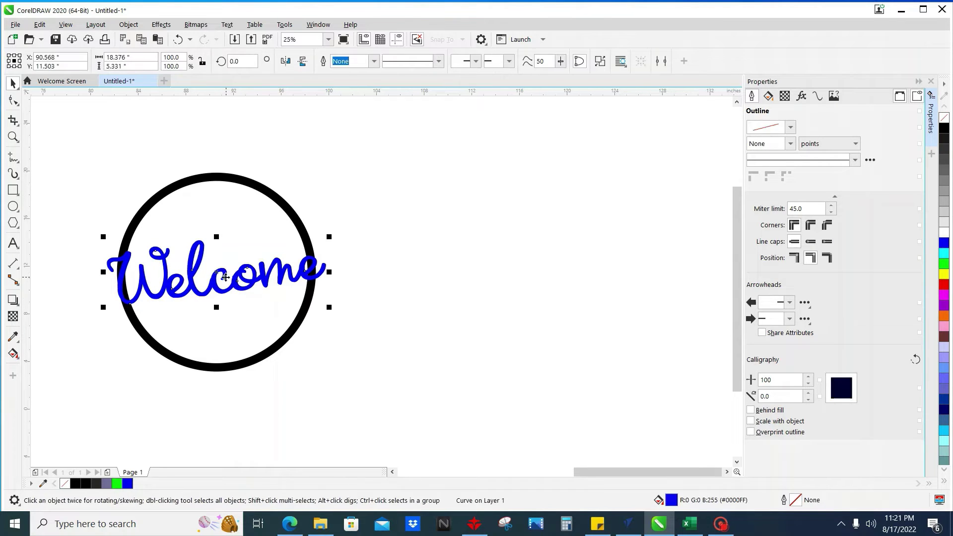
pyautogui.moveTo(223, 275); pyautogui.dragTo(493, 246)
pyautogui.click(317, 393)
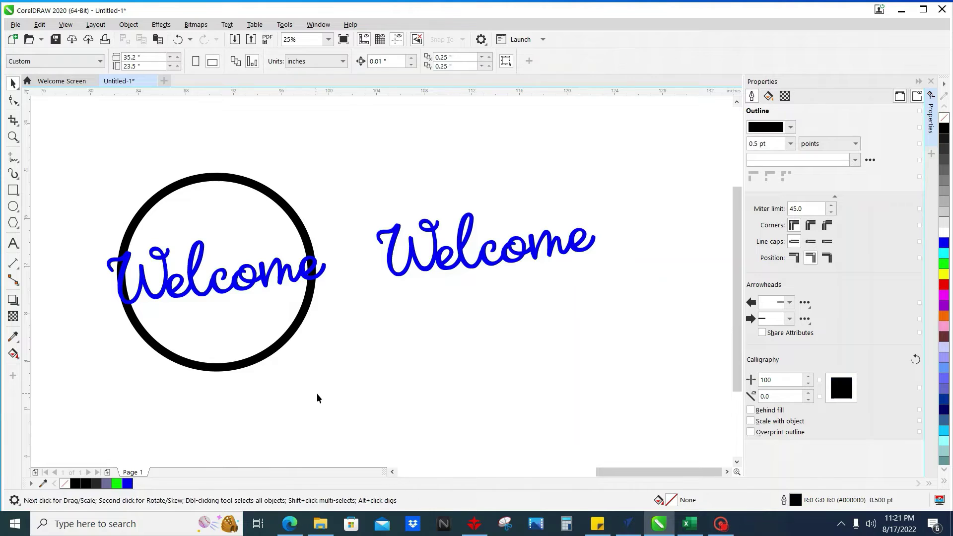
pyautogui.moveTo(317, 393); pyautogui.dragTo(432, 374)
pyautogui.moveTo(539, 253); pyautogui.dragTo(501, 244)
# Step: Fill the inner Welcome with the circle's black via the eyedropper, then shift circle and Welcome left
pyautogui.click(425, 261)
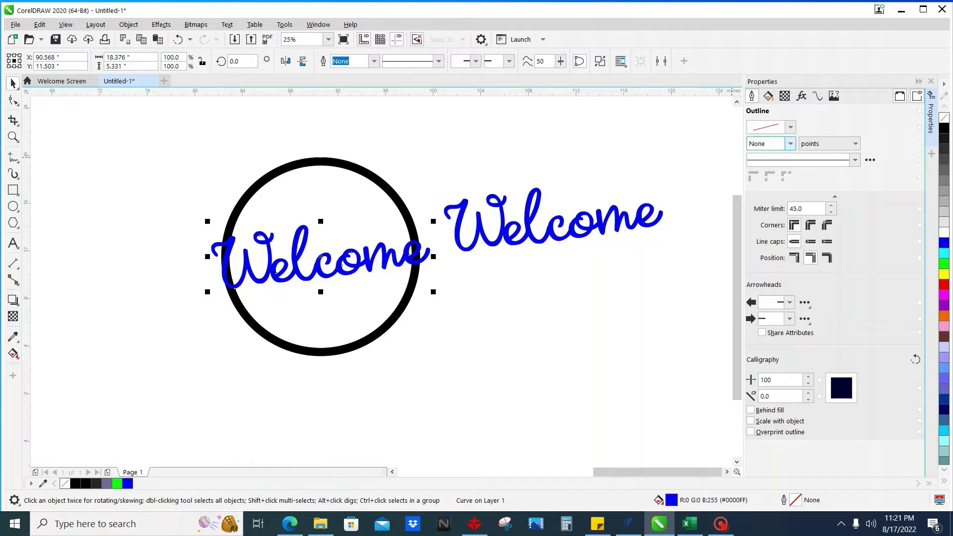
pyautogui.click(764, 97)
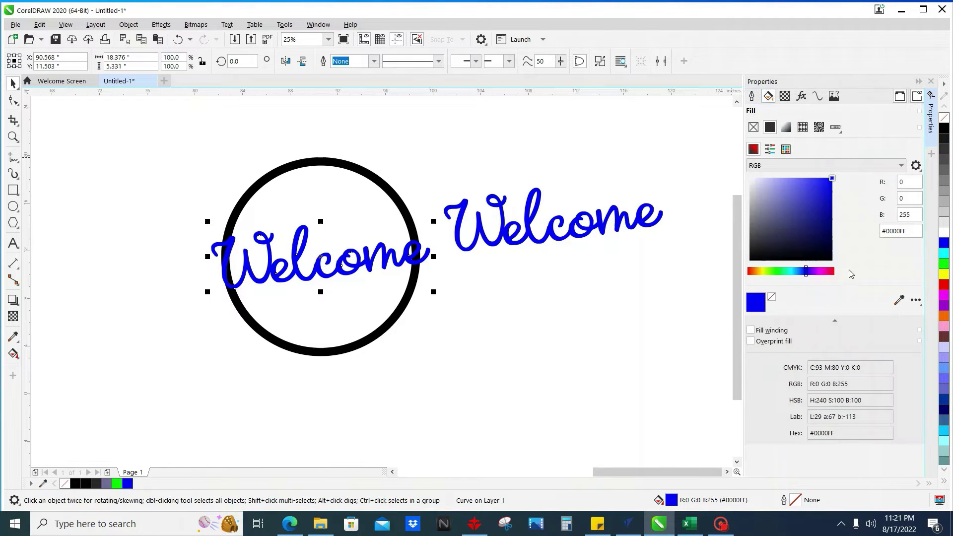
pyautogui.click(897, 300)
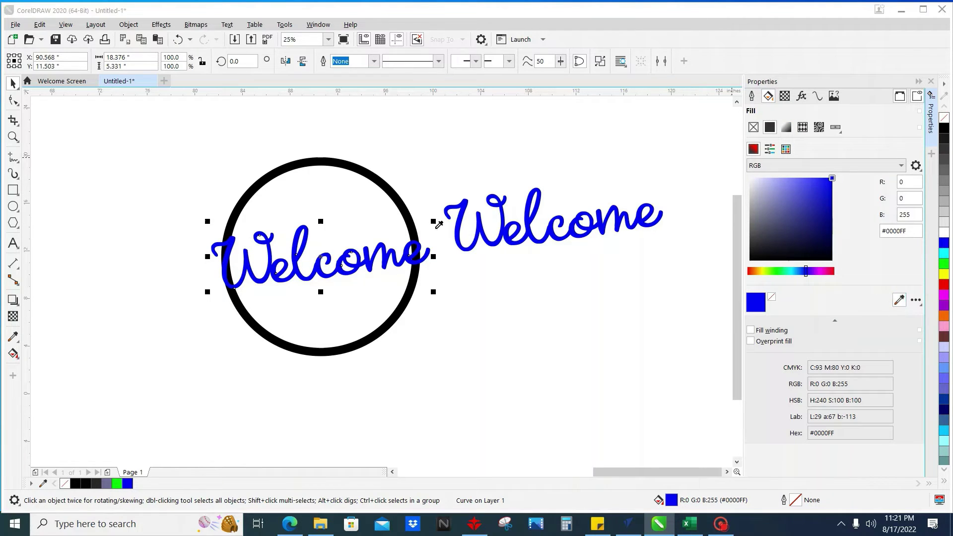
pyautogui.click(419, 238)
pyautogui.click(509, 359)
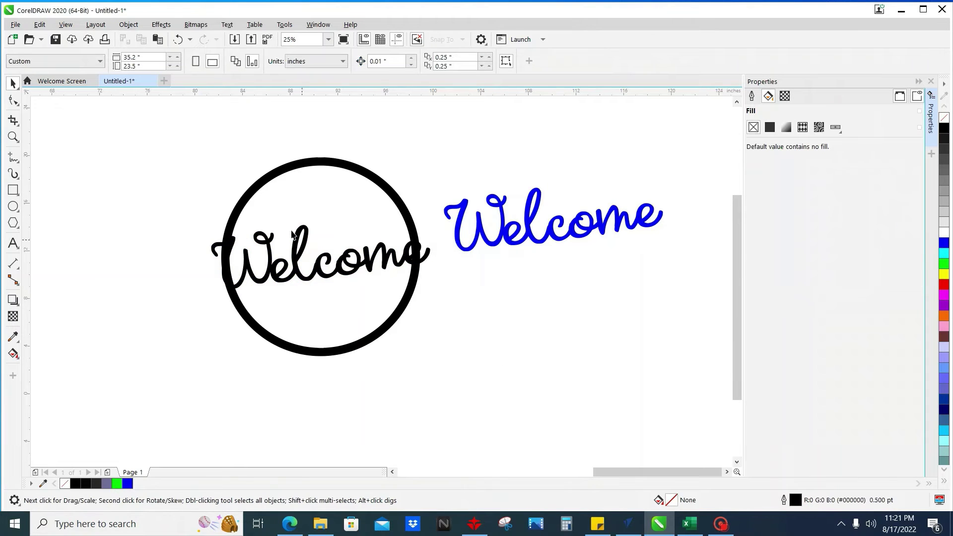
pyautogui.moveTo(400, 309); pyautogui.dragTo(451, 395)
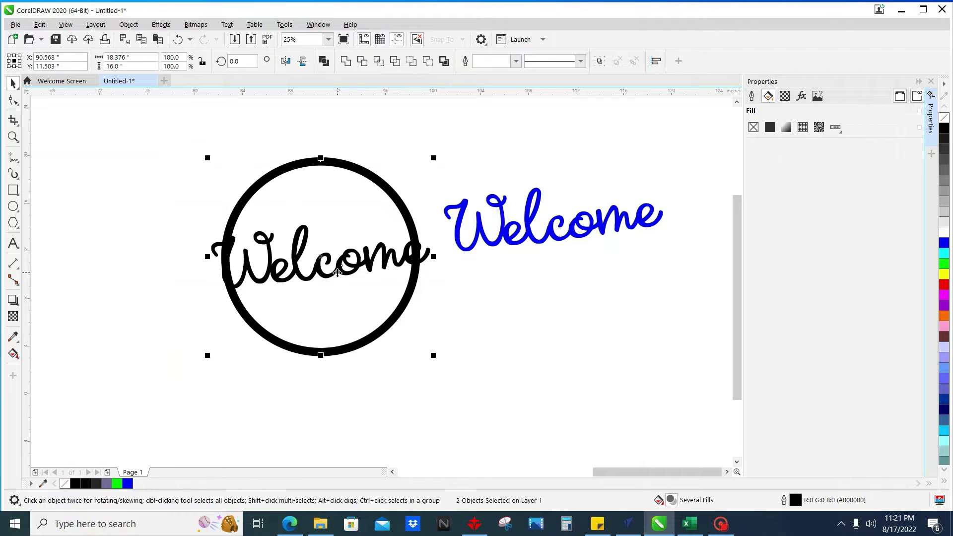
pyautogui.moveTo(338, 271); pyautogui.dragTo(296, 271)
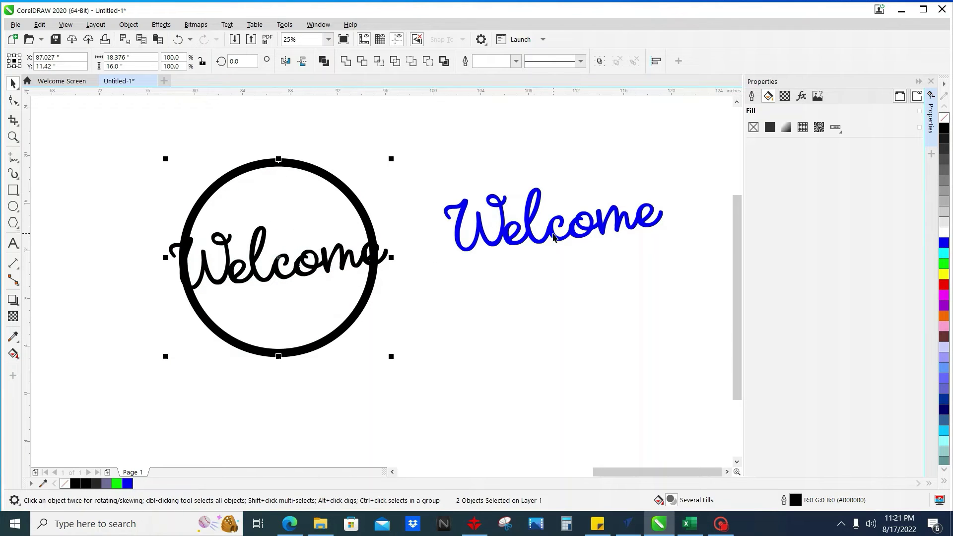
# Step: Convert the black circle and inner Welcome to a bitmap
pyautogui.click(196, 24)
pyautogui.click(194, 42)
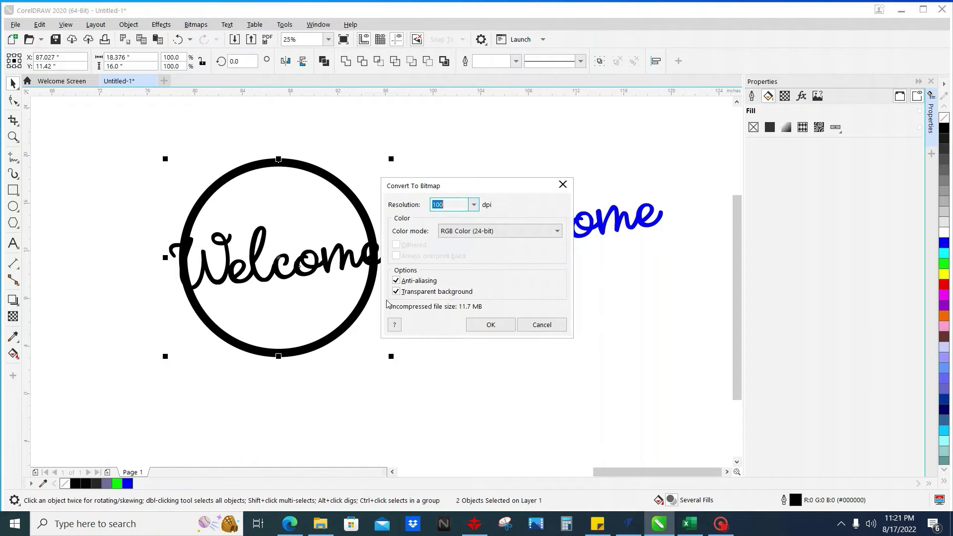
pyautogui.click(489, 327)
# Step: Trace the bitmap with Outline Trace > Line Art and move the resulting curve upward
pyautogui.click(358, 61)
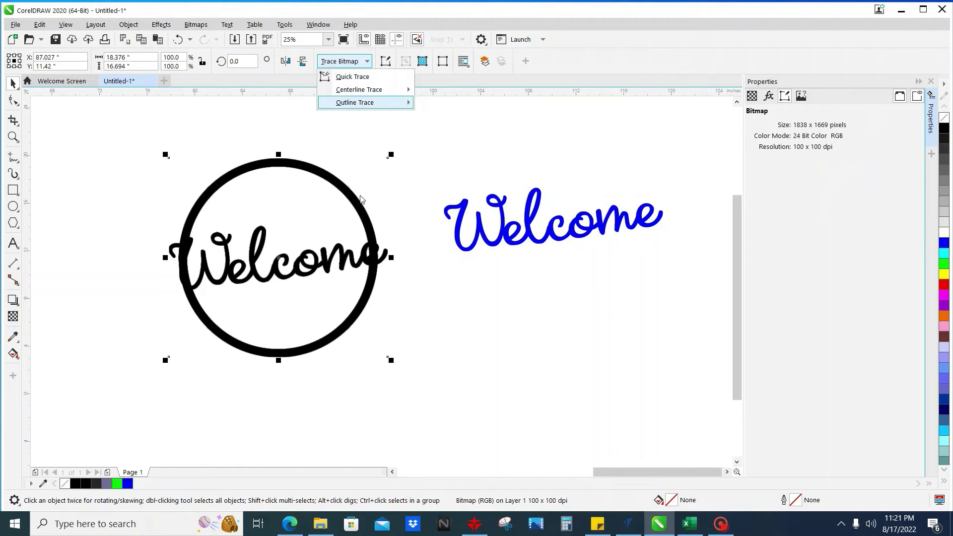
pyautogui.moveTo(377, 102)
pyautogui.click(432, 103)
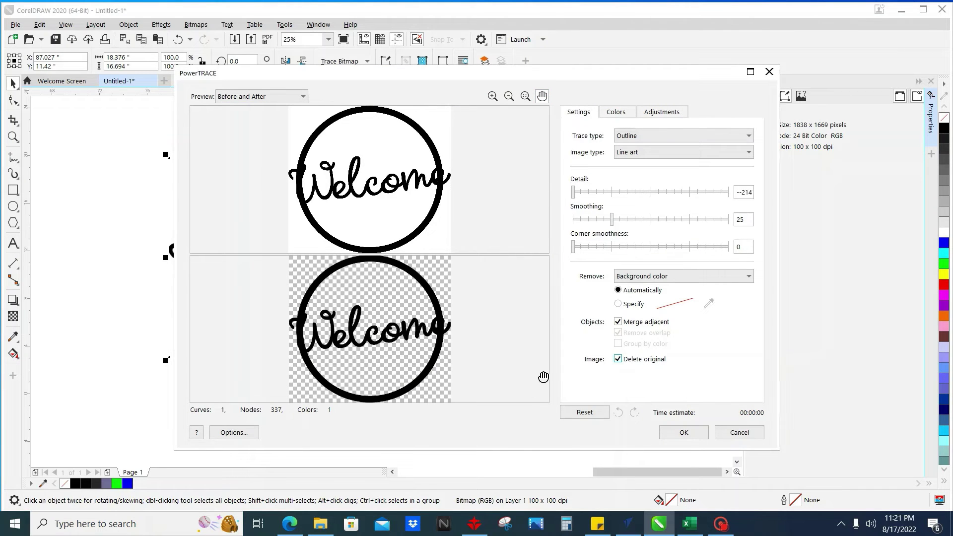
pyautogui.click(668, 430)
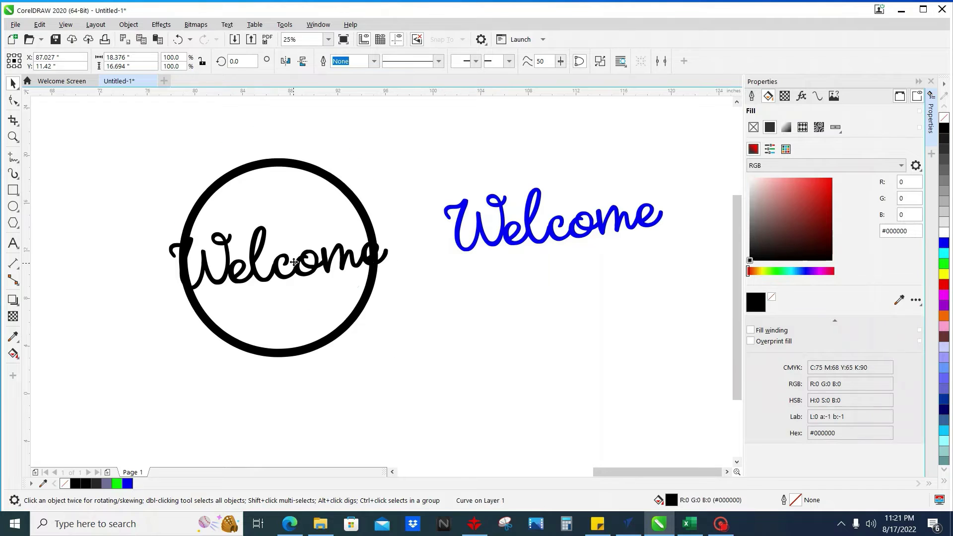
pyautogui.moveTo(290, 259)
pyautogui.mouseDown()
pyautogui.moveTo(302, 224)
pyautogui.moveTo(246, 217)
pyautogui.moveTo(436, 372)
pyautogui.moveTo(491, 377)
pyautogui.moveTo(423, 371)
pyautogui.moveTo(236, 316)
pyautogui.mouseUp()
pyautogui.click(250, 221)
# Step: Move the blue Welcome down level with the traced hoop's lettering and reselect the traced curve
pyautogui.click(317, 218)
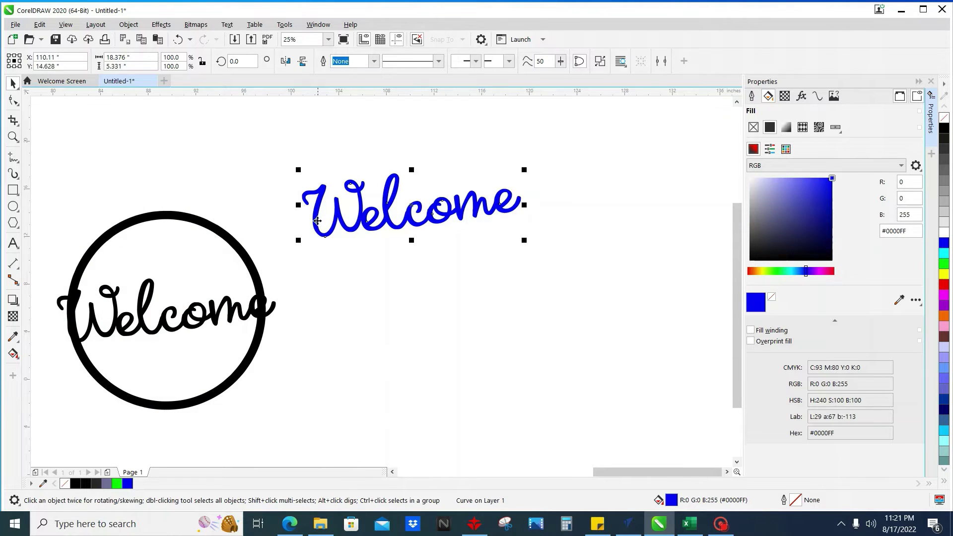
pyautogui.moveTo(317, 218); pyautogui.dragTo(319, 305)
pyautogui.hscroll(-2, 328, 311)
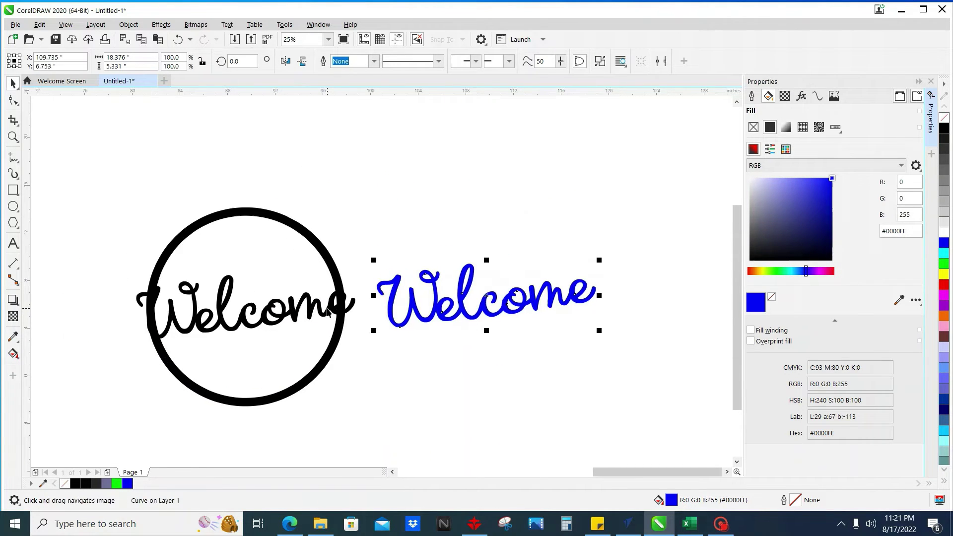
pyautogui.hscroll(-2, 258, 336)
pyautogui.click(326, 353)
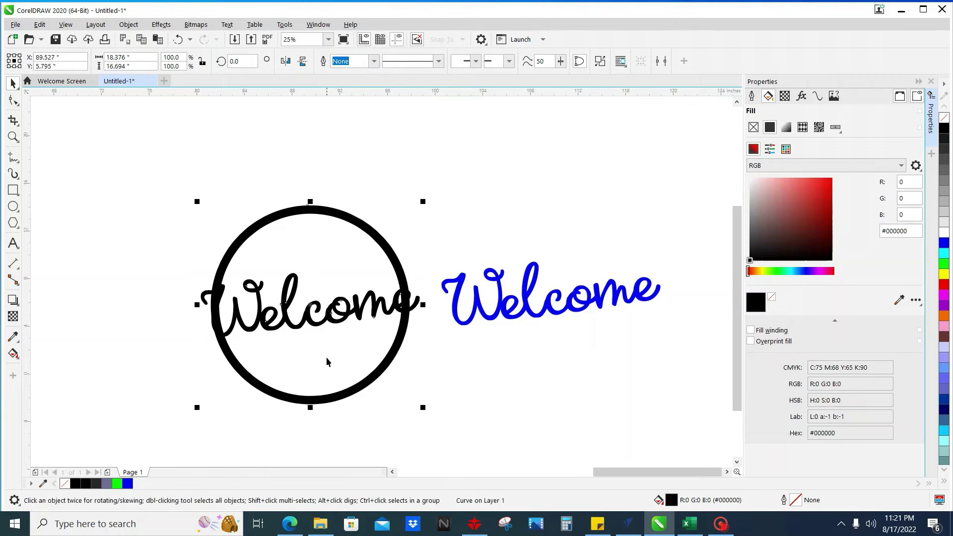
pyautogui.click(563, 235)
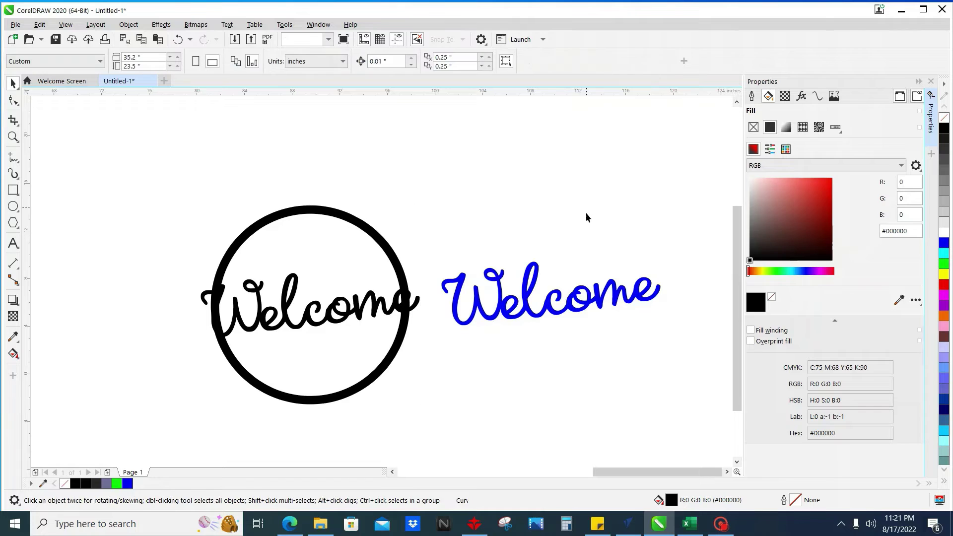
pyautogui.click(405, 301)
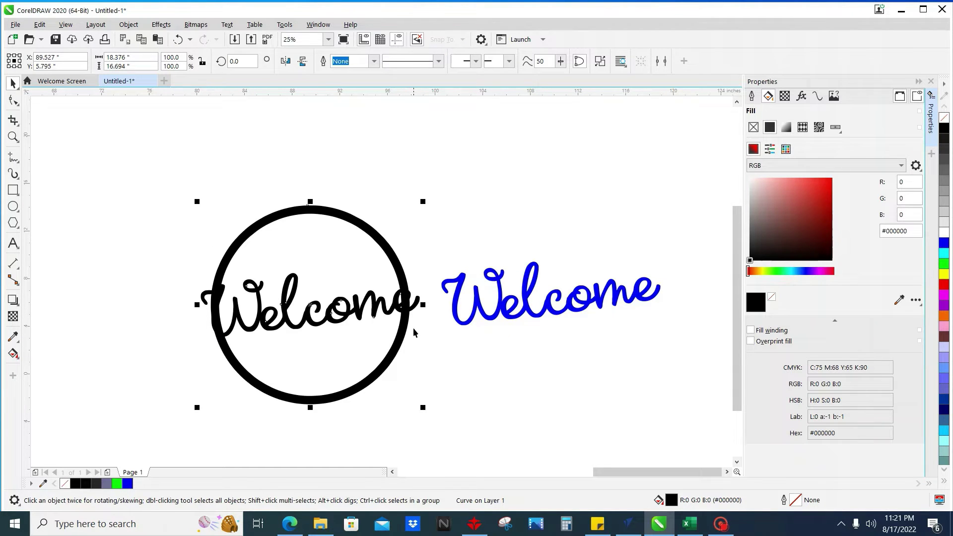
# Step: Give the traced hoop a black (#000000) hairline outline and shift it up and left
pyautogui.click(447, 362)
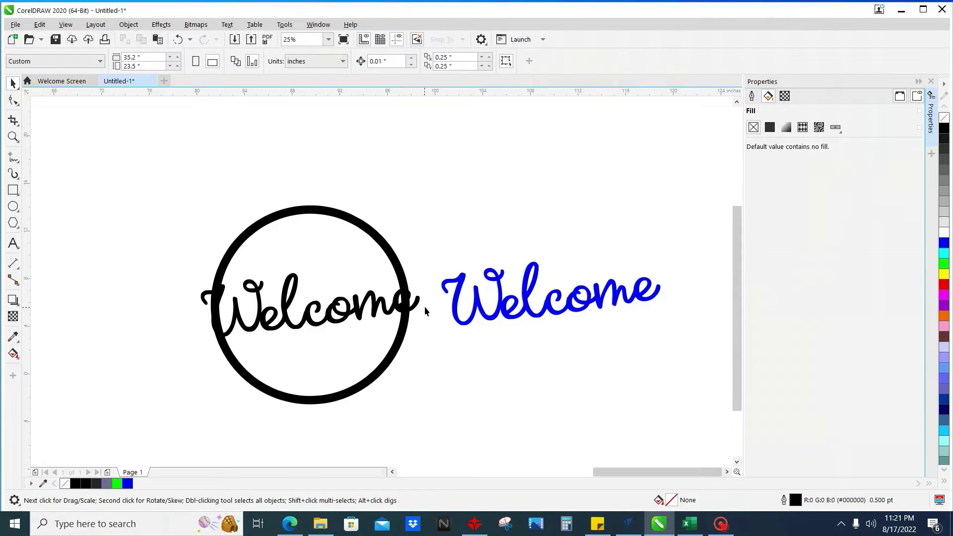
pyautogui.click(407, 296)
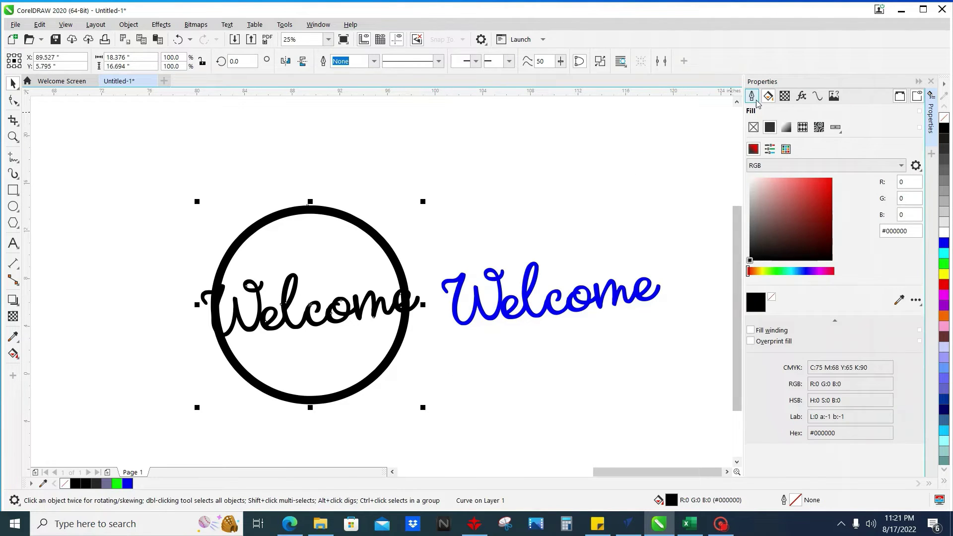
pyautogui.click(751, 96)
pyautogui.click(790, 143)
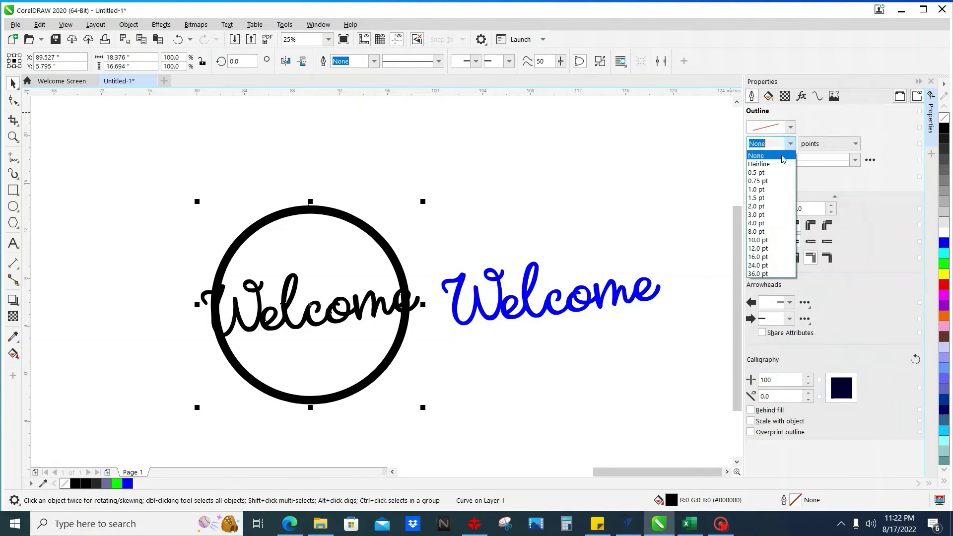
pyautogui.click(766, 155)
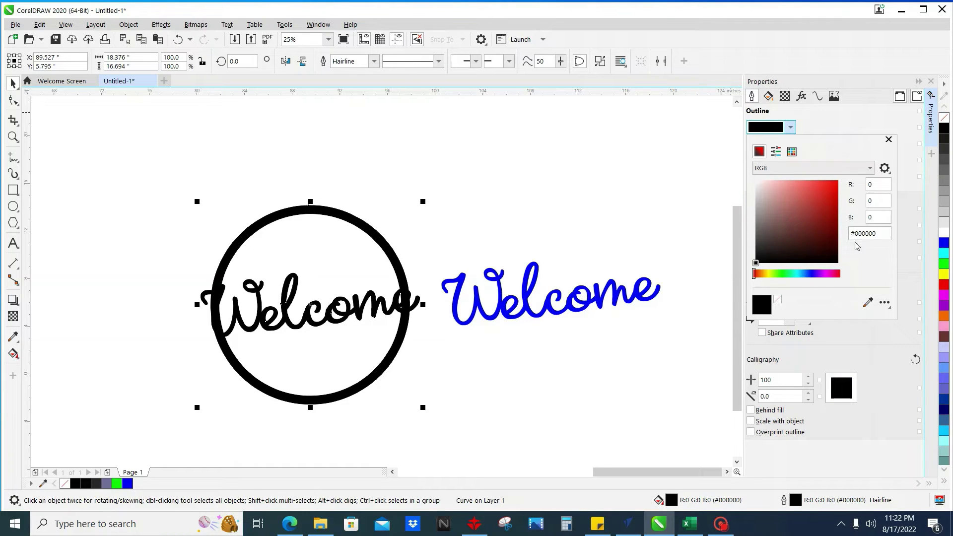
pyautogui.click(876, 217)
pyautogui.click(460, 241)
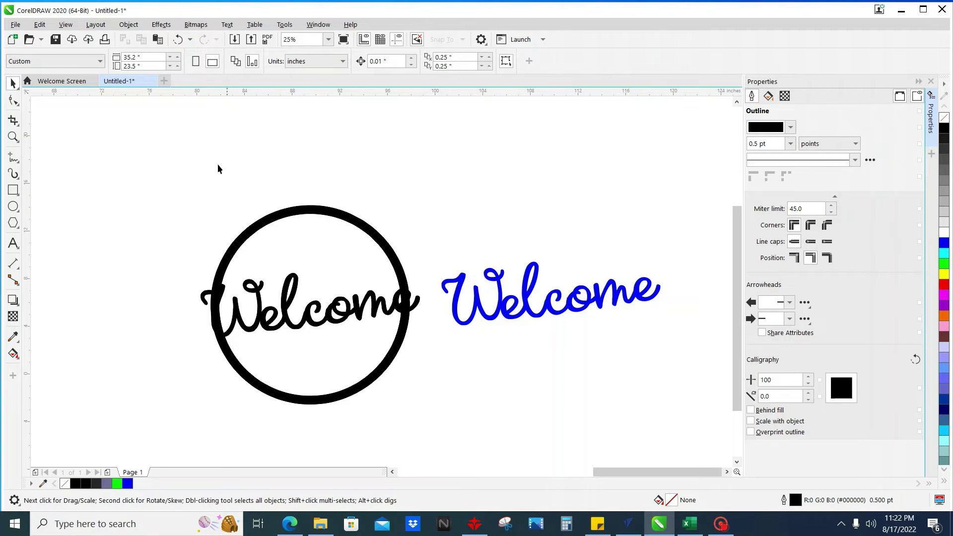
pyautogui.moveTo(375, 374); pyautogui.dragTo(345, 346)
# Step: Give the blue Welcome a hairline outline and check its outline colour
pyautogui.click(451, 389)
pyautogui.click(463, 327)
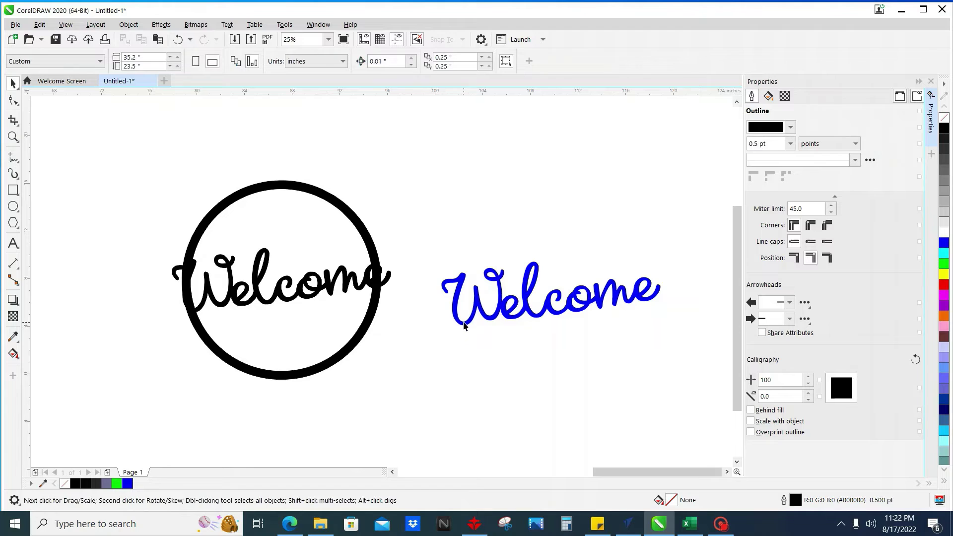
pyautogui.moveTo(529, 312); pyautogui.dragTo(515, 295)
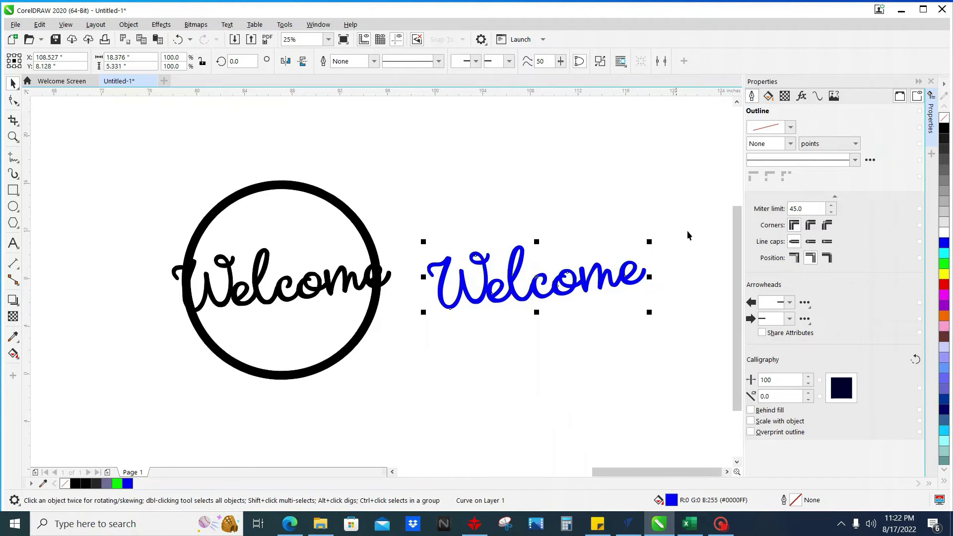
pyautogui.click(789, 143)
pyautogui.click(783, 164)
pyautogui.click(790, 127)
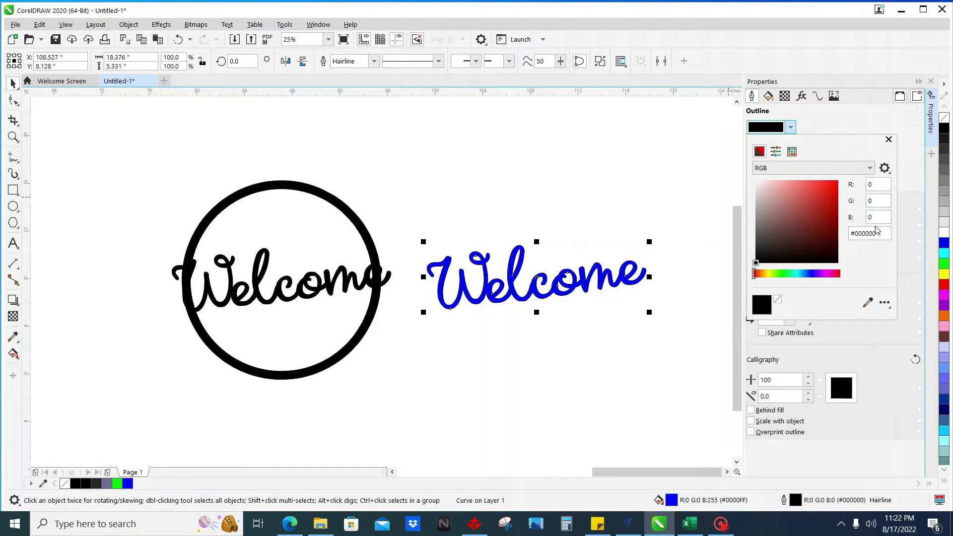
pyautogui.click(640, 312)
# Step: Place the blue Welcome snug against the hoop's right edge, level with the black lettering
pyautogui.moveTo(543, 297); pyautogui.dragTo(504, 330)
pyautogui.moveTo(346, 337); pyautogui.dragTo(384, 331)
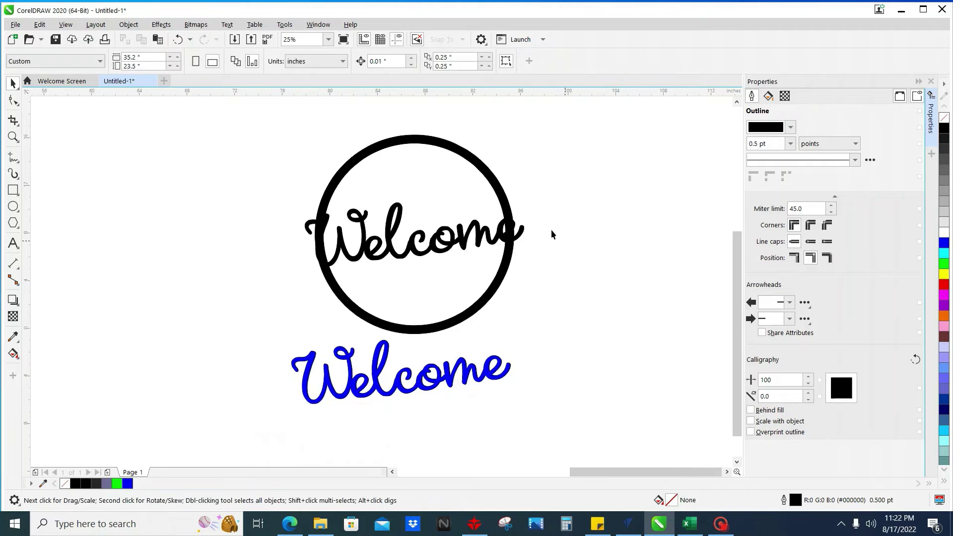
pyautogui.moveTo(548, 233); pyautogui.dragTo(506, 328)
pyautogui.moveTo(435, 403); pyautogui.dragTo(667, 244)
pyautogui.click(446, 209)
pyautogui.moveTo(447, 208); pyautogui.dragTo(319, 247)
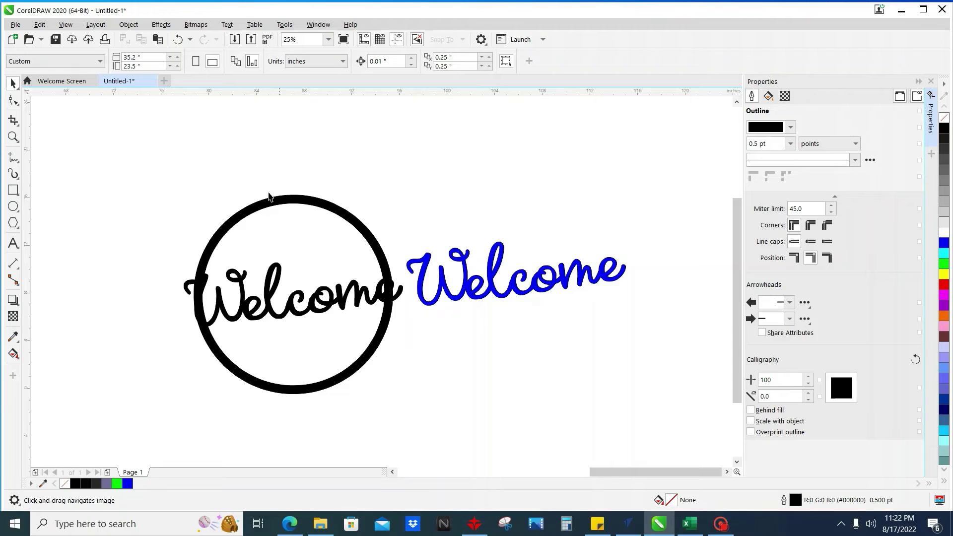
# Step: Draw a small circle sized 1 inch at the top of the hoop
pyautogui.click(13, 206)
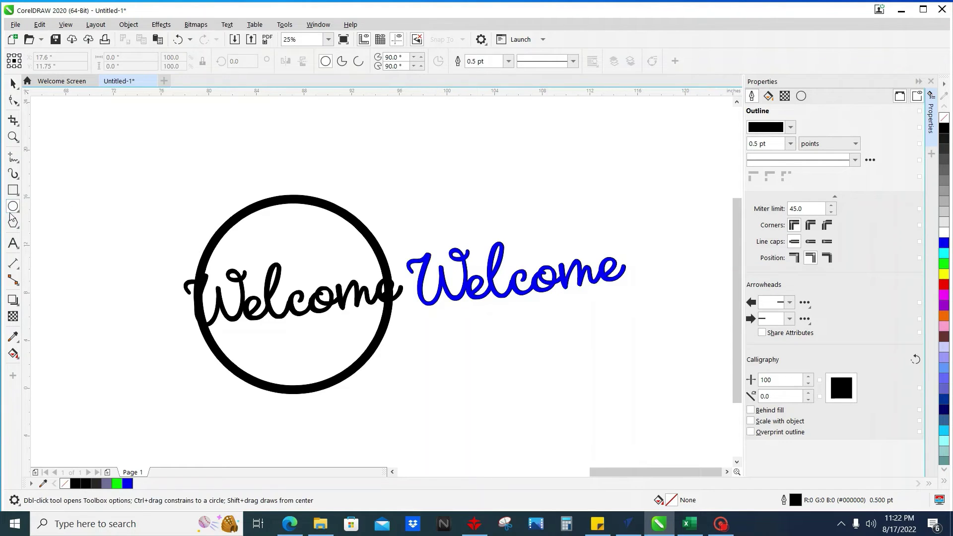
pyautogui.scroll(1, 282, 198)
pyautogui.moveTo(268, 177); pyautogui.dragTo(297, 206)
pyautogui.moveTo(128, 66); pyautogui.dragTo(105, 66)
pyautogui.write('1')
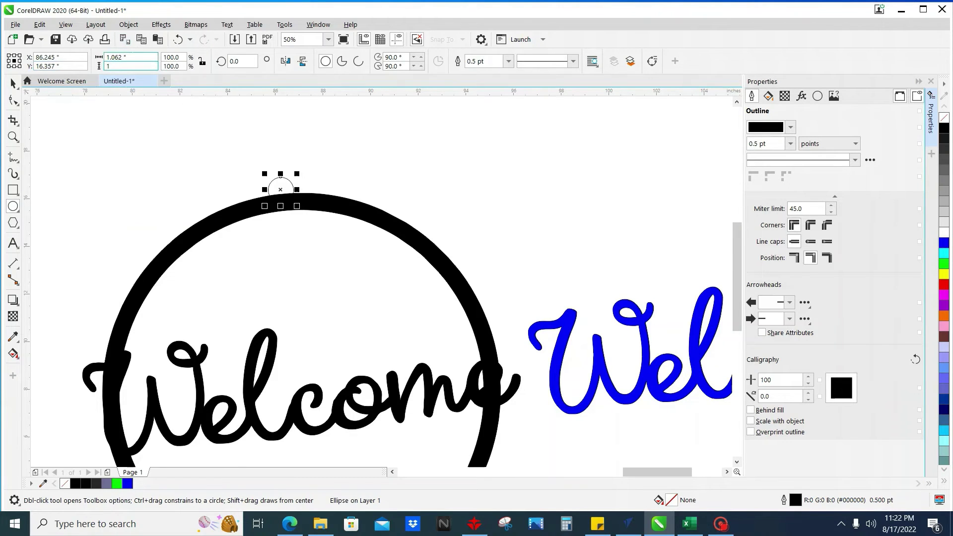
pyautogui.press('Return')
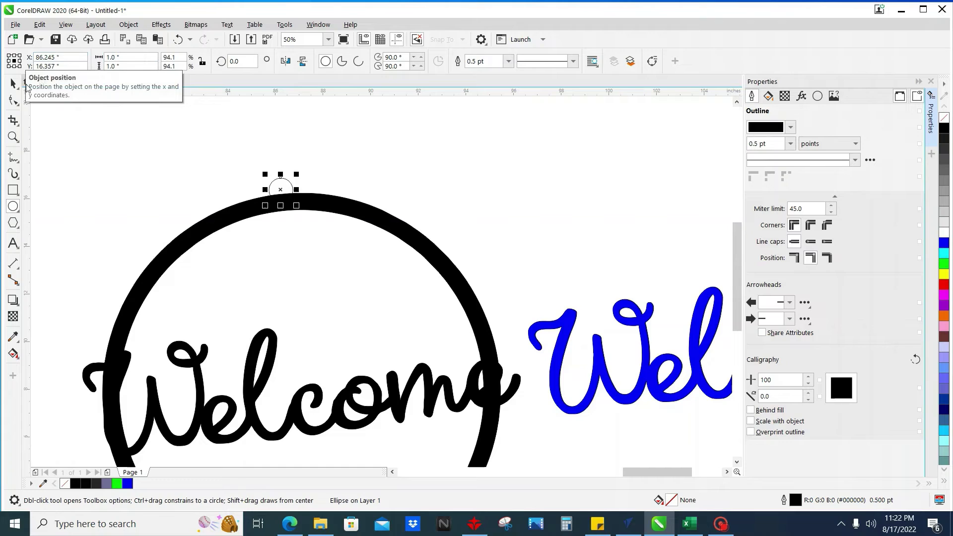
pyautogui.press('space')
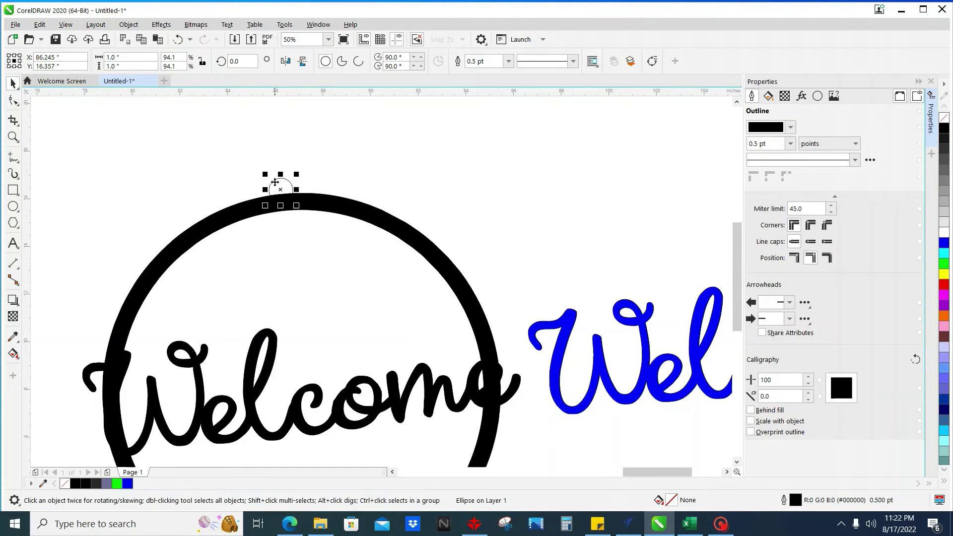
pyautogui.moveTo(275, 182)
pyautogui.mouseDown()
pyautogui.moveTo(280, 173)
pyautogui.moveTo(290, 182)
pyautogui.mouseUp()
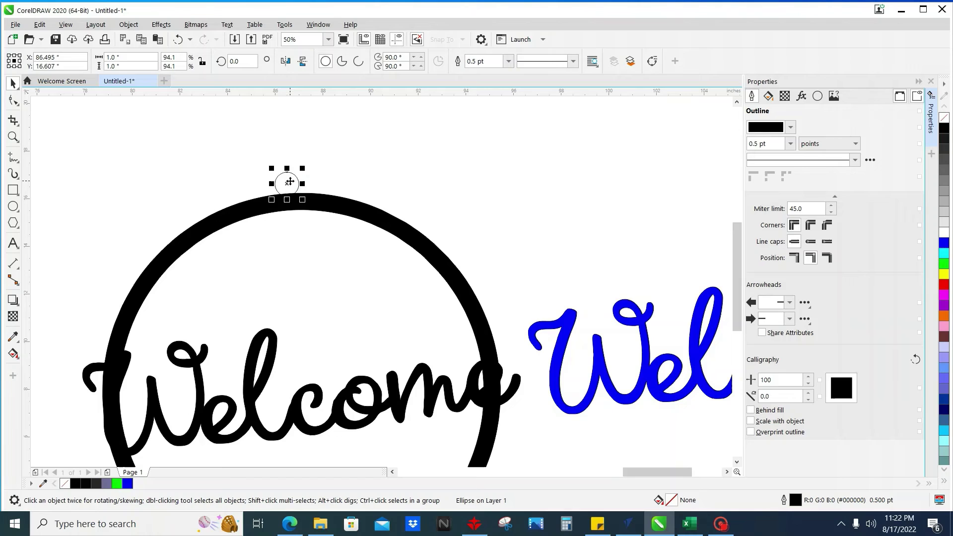
# Step: Give the loop a 20 pt outline, nudge it onto the hoop's top edge, and select it with the hoop
pyautogui.click(764, 143)
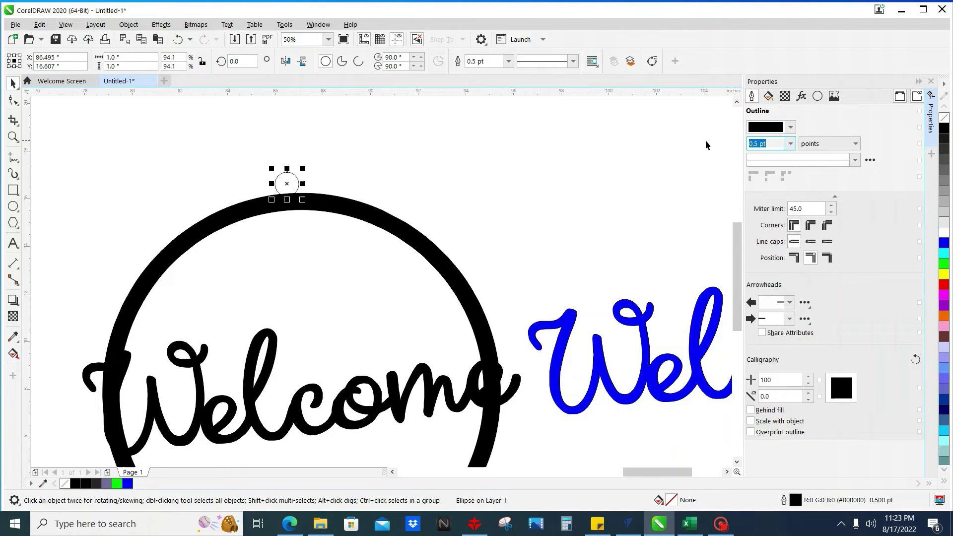
pyautogui.write('20')
pyautogui.press('Return')
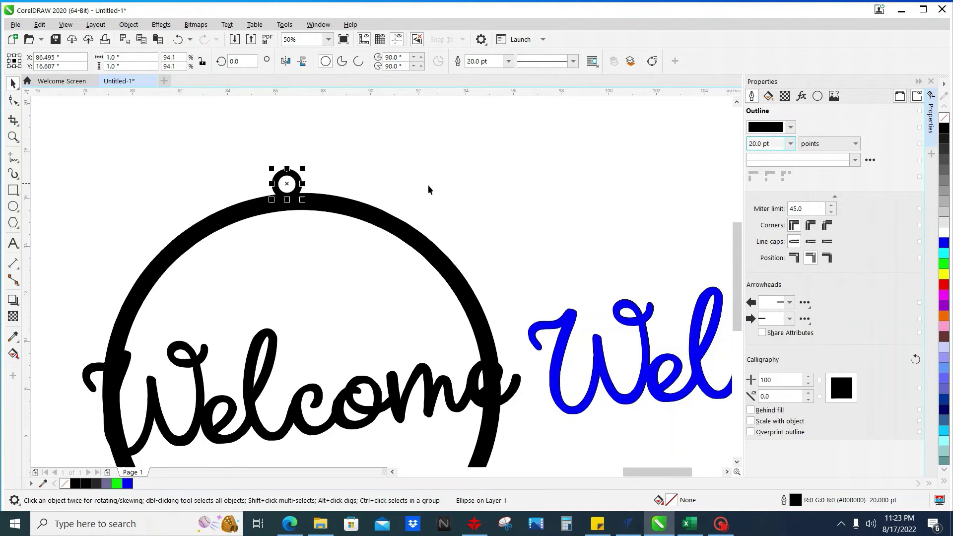
pyautogui.moveTo(290, 186); pyautogui.dragTo(297, 193)
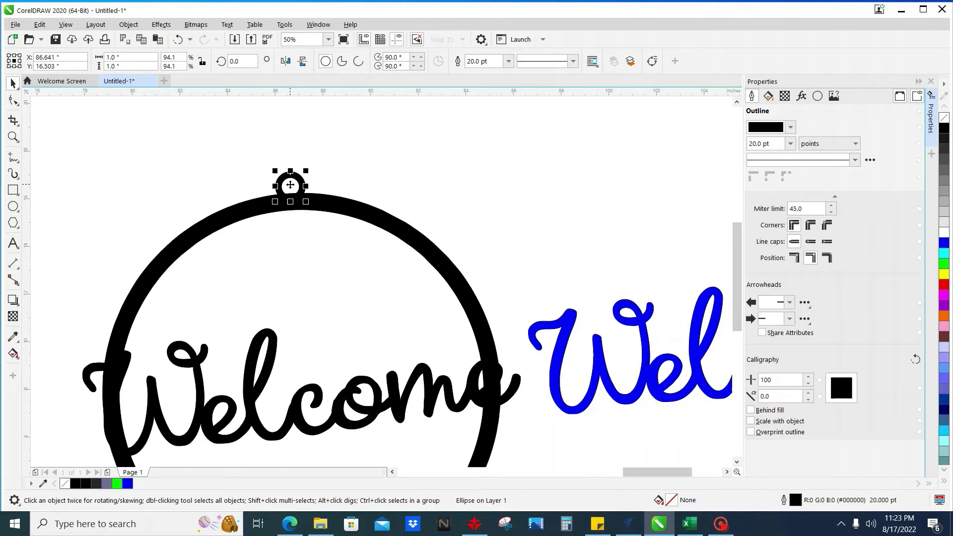
pyautogui.keyDown('shift'); pyautogui.click(336, 203); pyautogui.keyUp('shift')
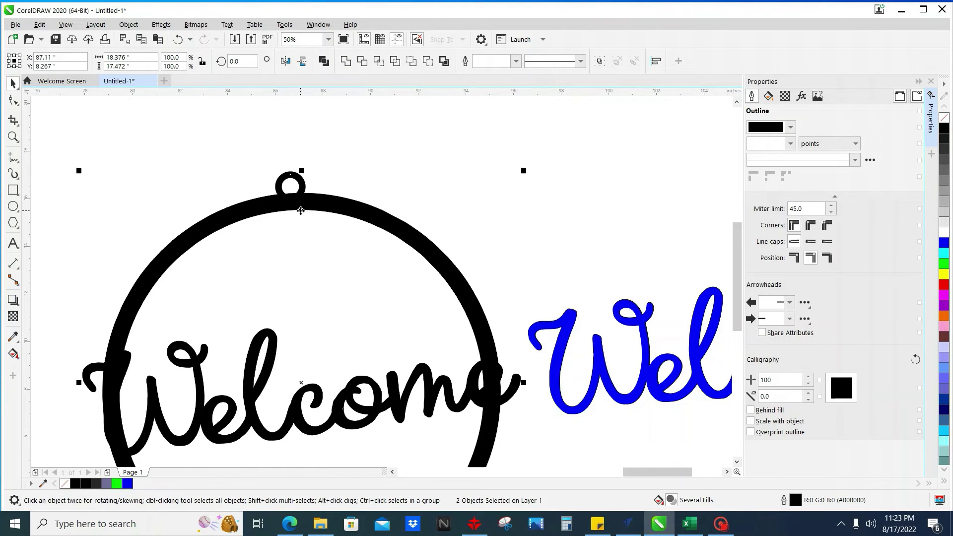
# Step: Centre the loop on the hoop and convert both to a 100 dpi bitmap
pyautogui.press('c')
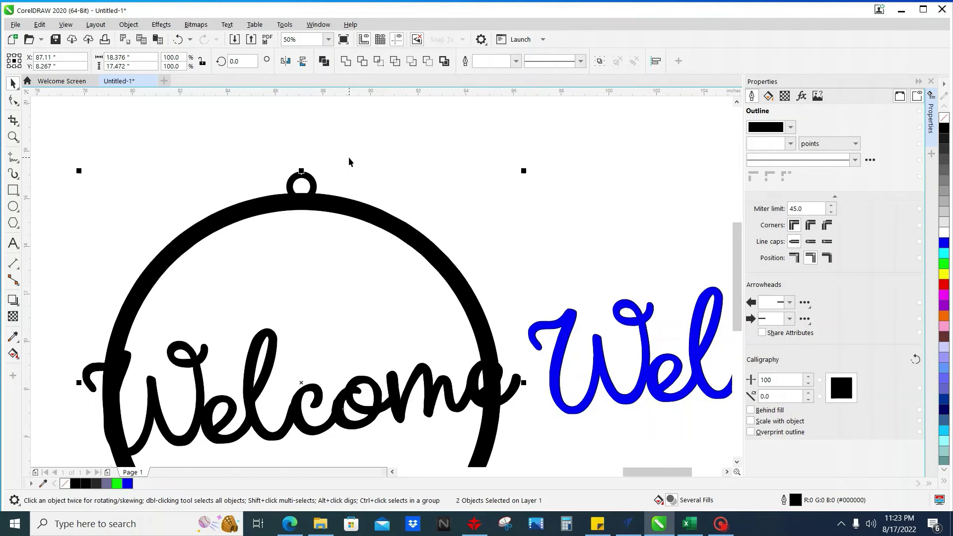
pyautogui.click(190, 25)
pyautogui.click(207, 40)
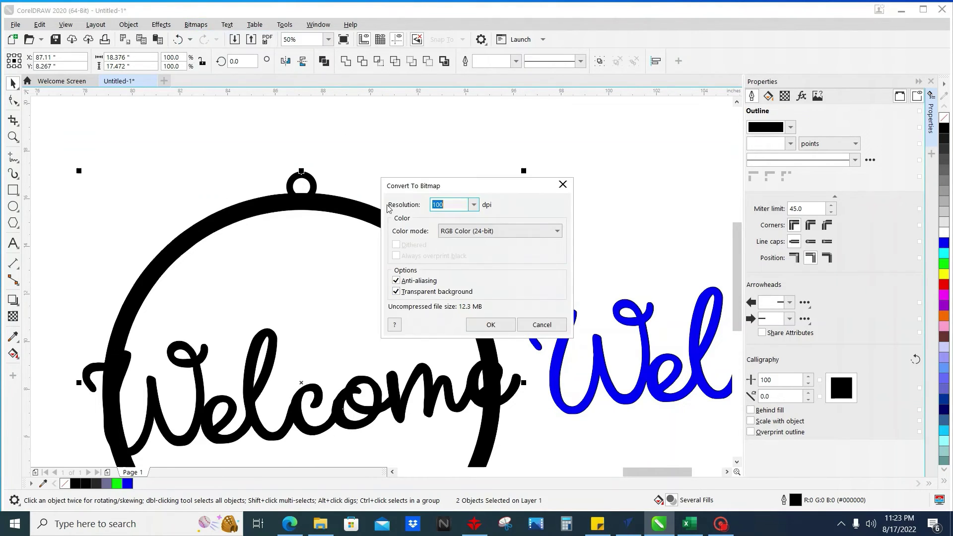
pyautogui.click(490, 325)
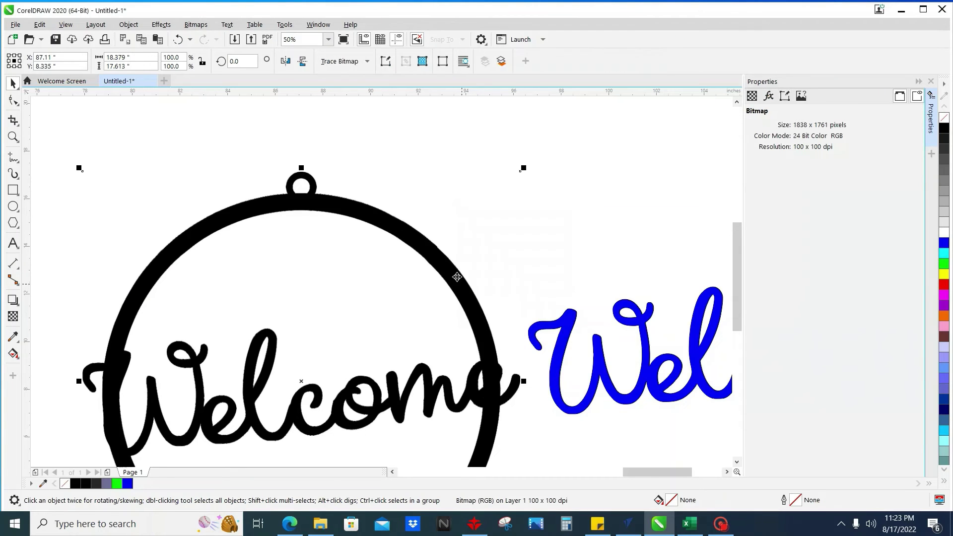
# Step: Trace the bitmap as Line Art outline with Delete original enabled
pyautogui.click(361, 66)
pyautogui.moveTo(367, 128)
pyautogui.click(429, 107)
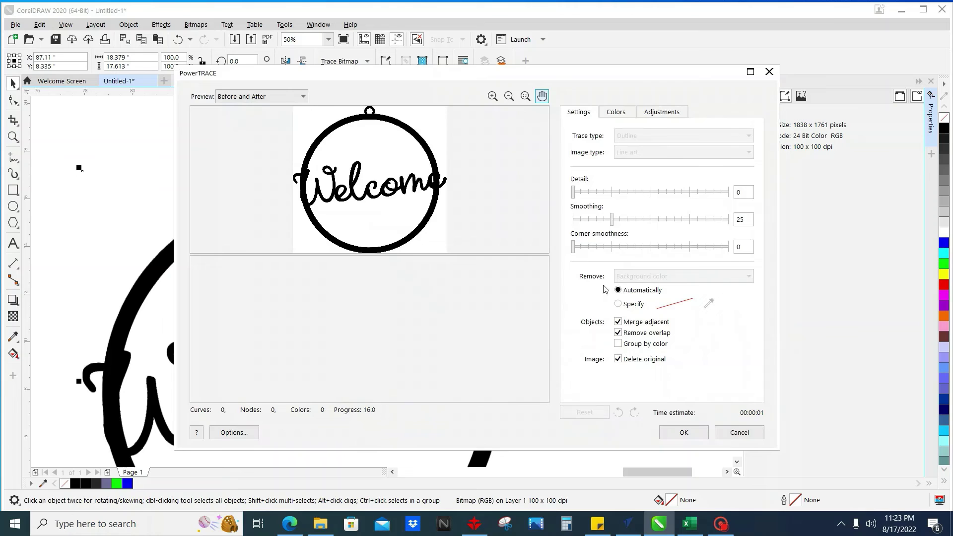
pyautogui.click(661, 359)
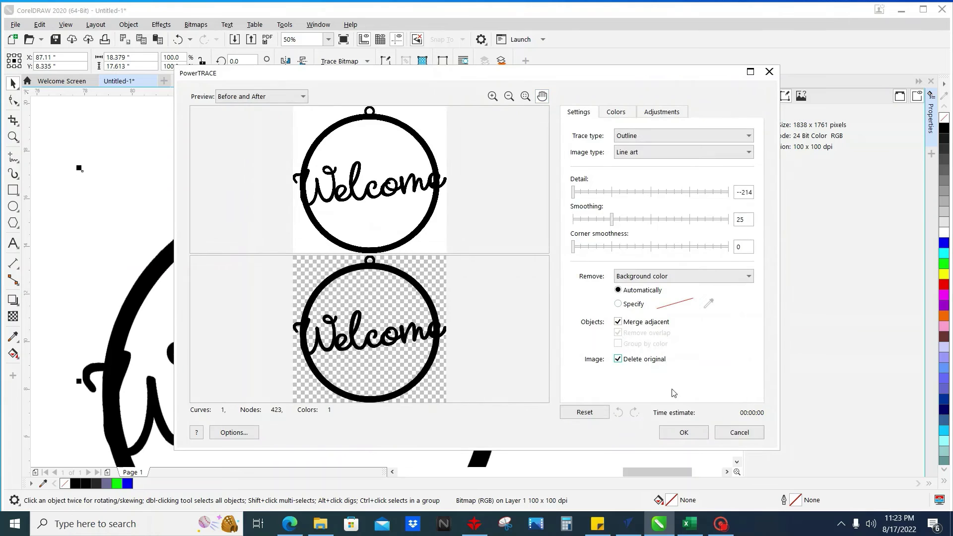
pyautogui.click(686, 433)
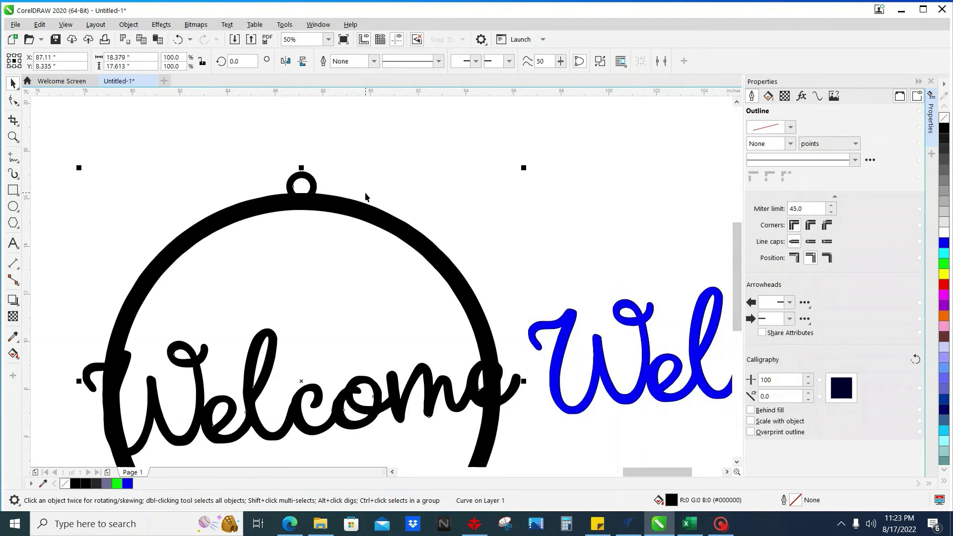
pyautogui.scroll(-2, 365, 196)
pyautogui.click(514, 198)
# Step: Drag the blue Welcome cutout above the traced hoop, just right of the hanging loop
pyautogui.click(518, 290)
pyautogui.moveTo(522, 287); pyautogui.dragTo(347, 190)
pyautogui.click(501, 288)
pyautogui.moveTo(501, 288)
pyautogui.mouseDown()
pyautogui.moveTo(343, 147)
pyautogui.moveTo(291, 160)
pyautogui.moveTo(278, 169)
pyautogui.moveTo(303, 437)
pyautogui.moveTo(219, 434)
pyautogui.moveTo(230, 433)
pyautogui.mouseUp()
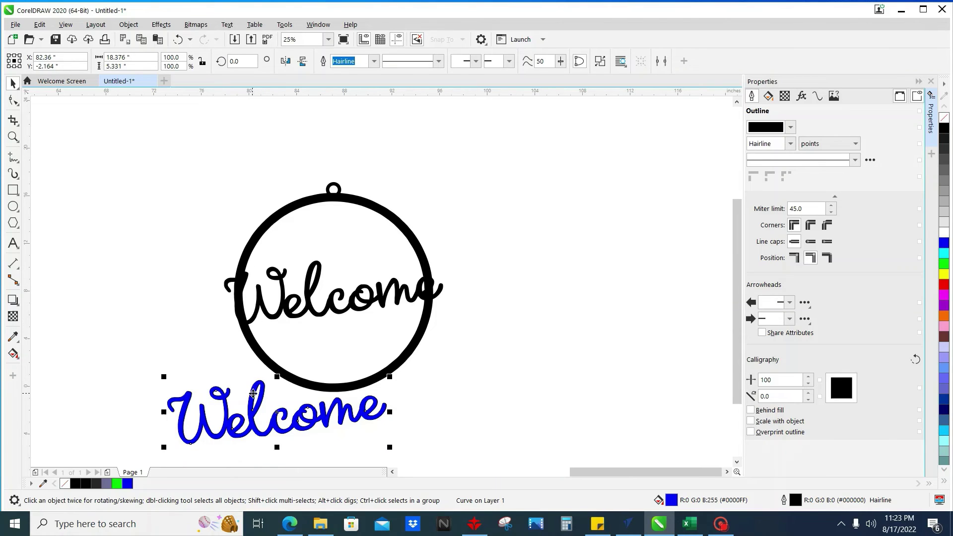
pyautogui.click(252, 420)
pyautogui.moveTo(252, 420); pyautogui.dragTo(439, 176)
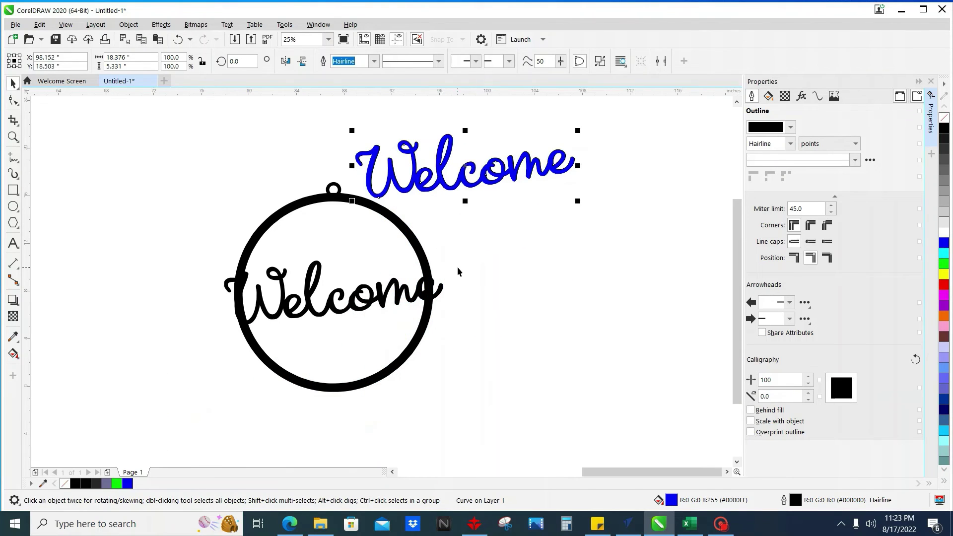